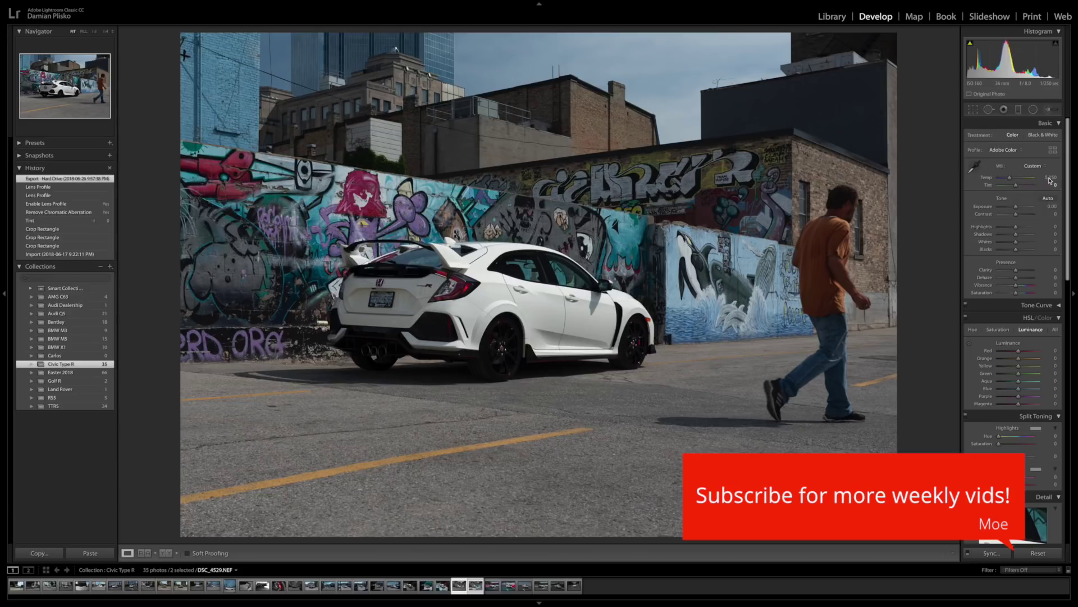
Step: Set the photo's white balance temperature to 5,800 and lower the highlights to -80
{"action": "left_click", "coordinate": [1050, 177]}
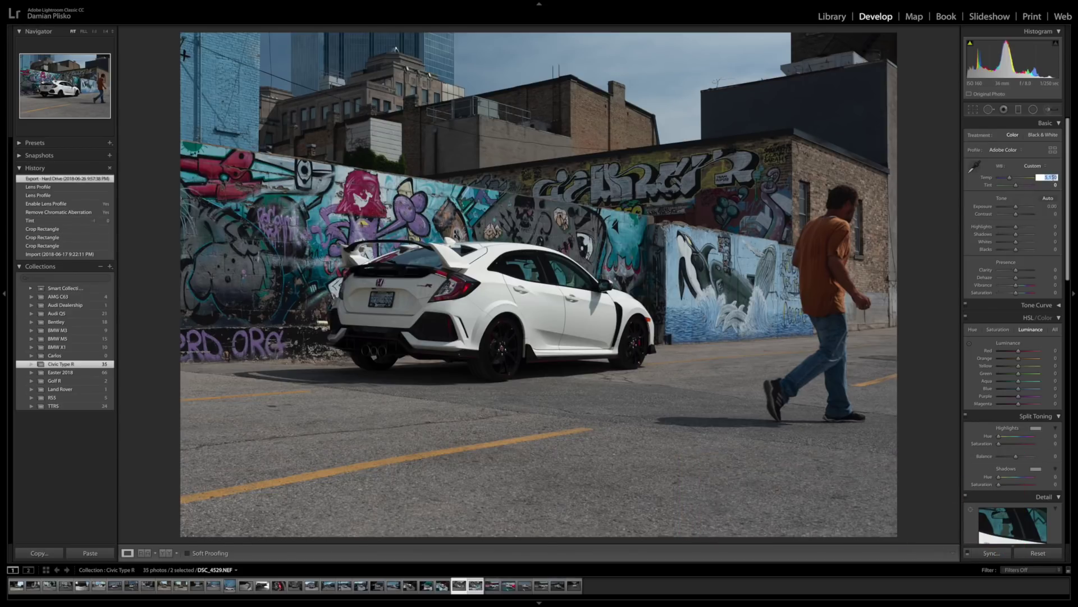
{"action": "type", "text": "5,8"}
{"action": "type", "text": "00"}
{"action": "key", "text": "Return"}
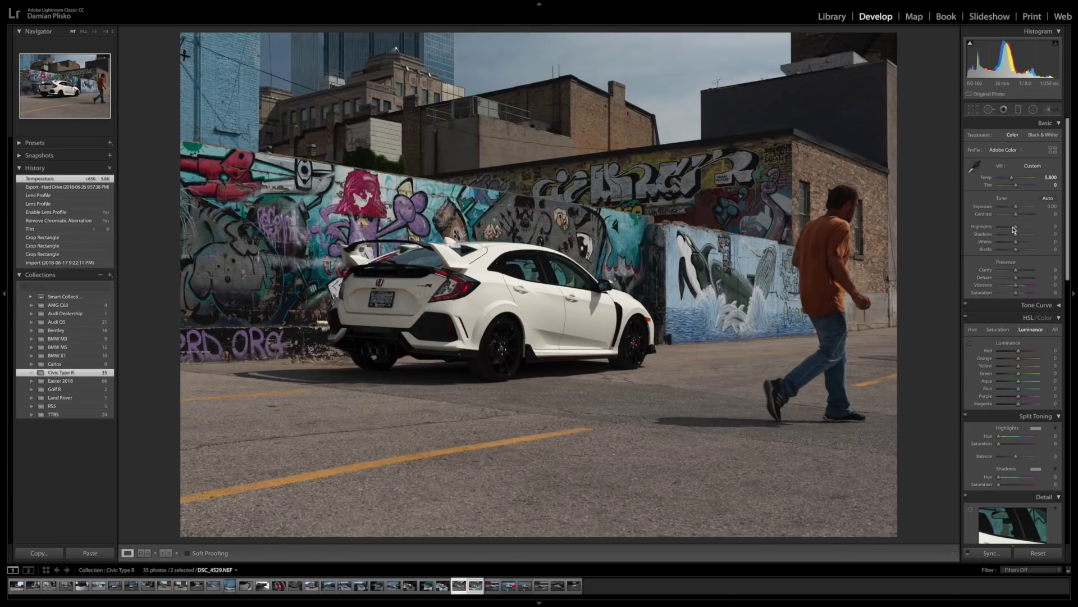
{"action": "left_click_drag", "start_coordinate": [1015, 230], "coordinate": [1000, 230]}
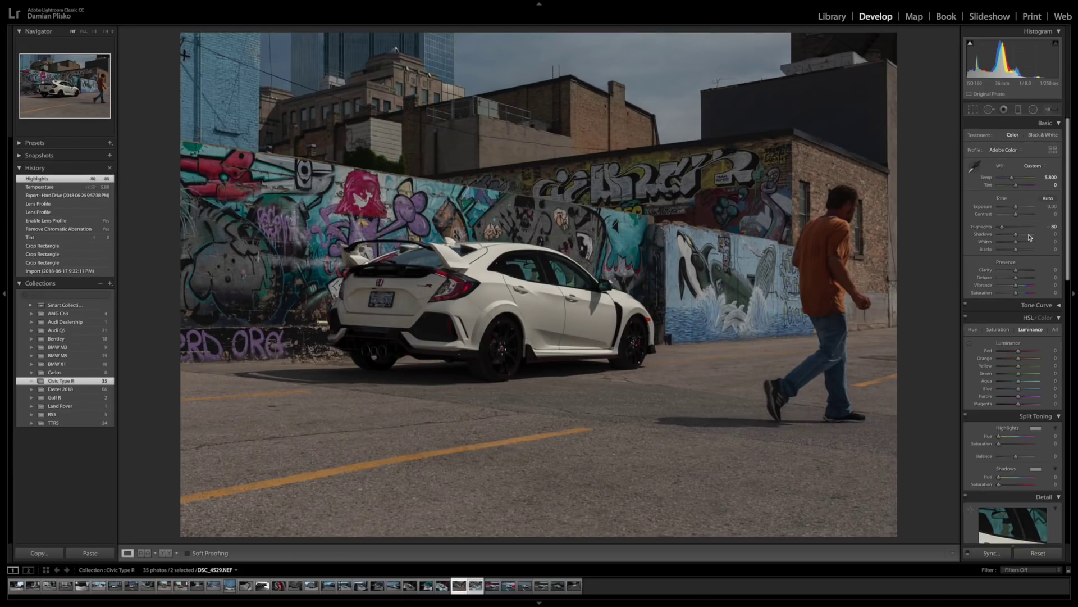
Step: Raise the photo's shadows to +75 and the whites to +35
{"action": "left_click", "coordinate": [1054, 234]}
{"action": "type", "text": "75"}
{"action": "key", "text": "Return"}
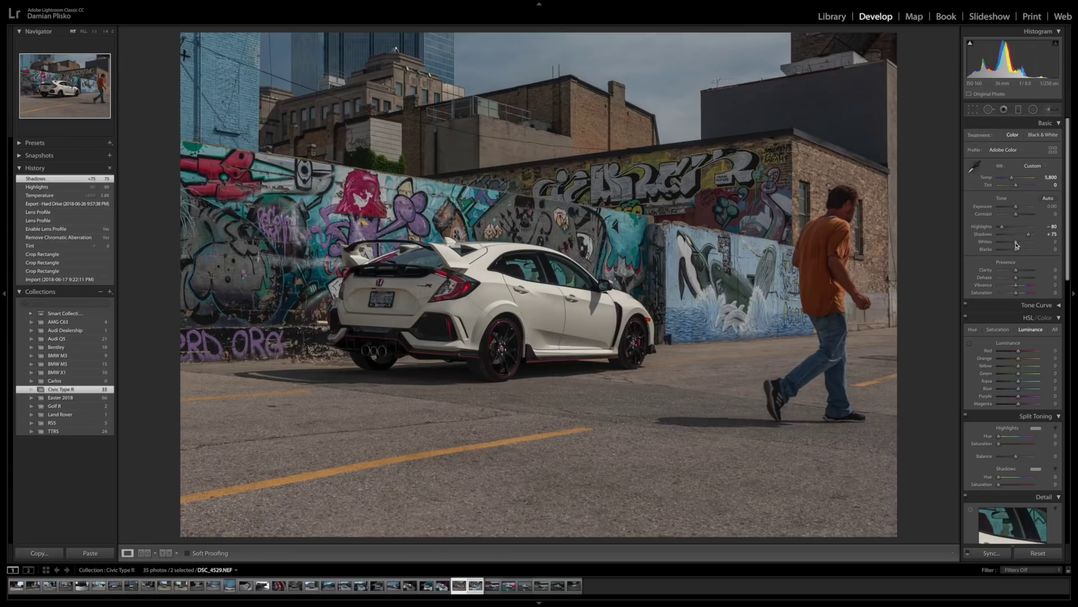
{"action": "left_click", "coordinate": [1055, 242]}
{"action": "type", "text": "35"}
{"action": "key", "text": "Return"}
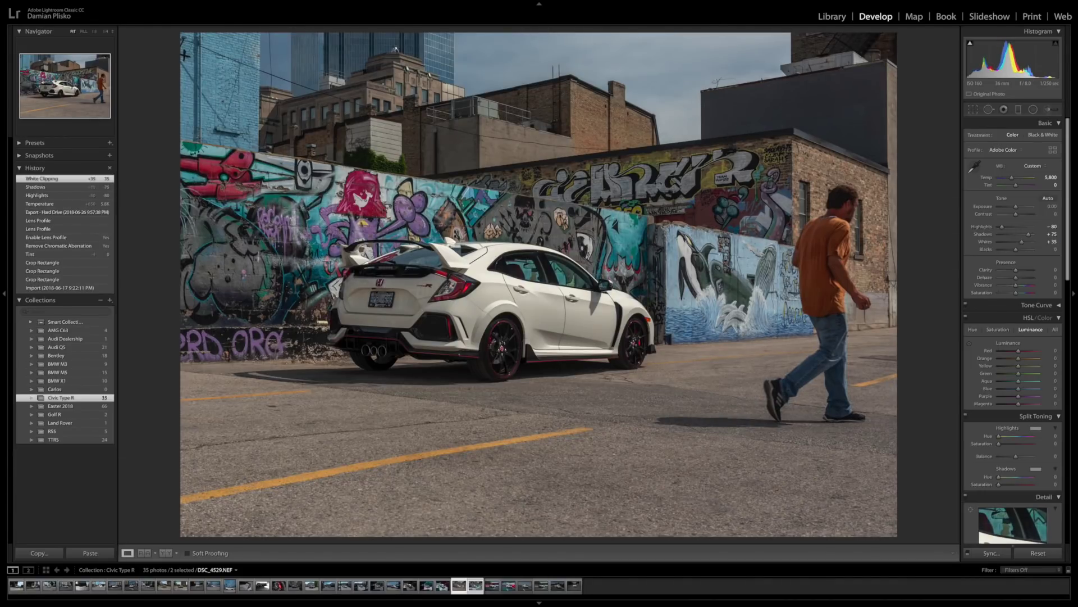
Step: Lower both the blacks and the contrast of the photo to -10
{"action": "left_click", "coordinate": [1056, 251]}
{"action": "type", "text": "- 10"}
{"action": "key", "text": "Return"}
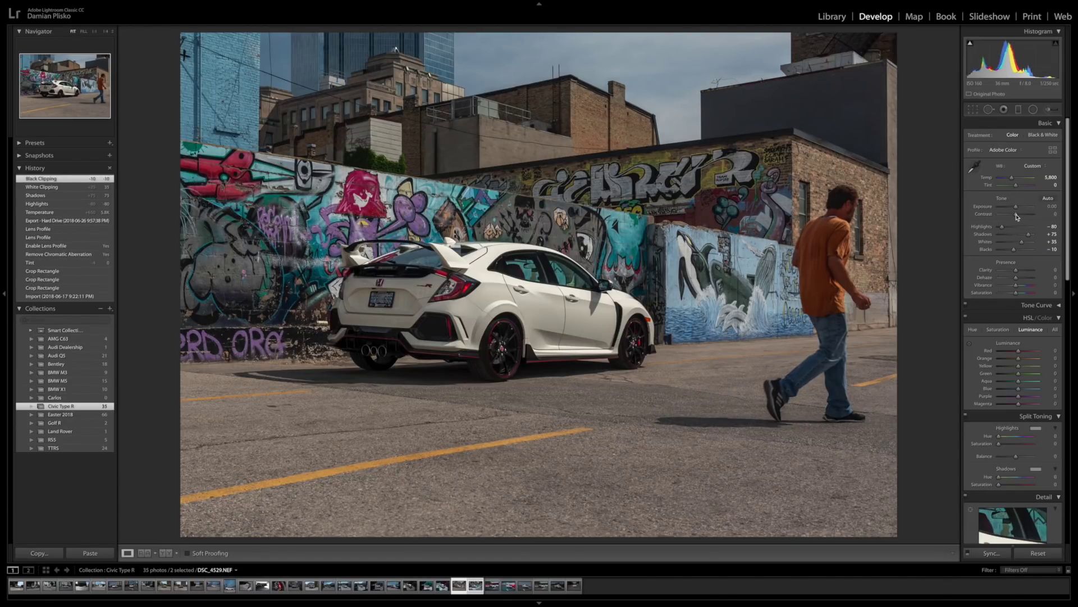
{"action": "left_click_drag", "start_coordinate": [1018, 217], "coordinate": [1015, 217]}
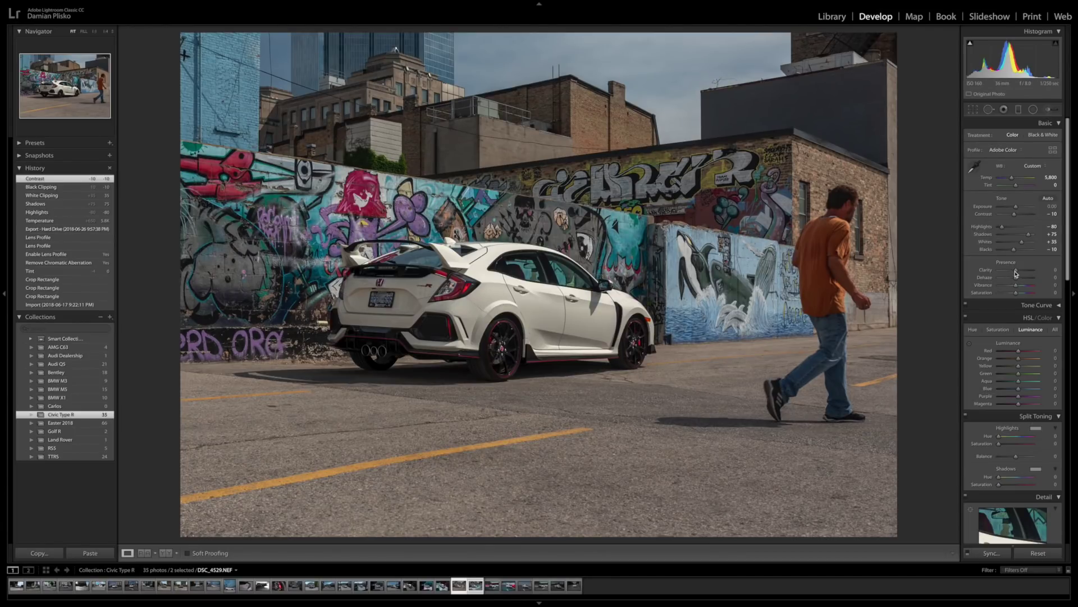
Step: Set the photo's clarity to +15 and dehaze to +25
{"action": "left_click", "coordinate": [1056, 270]}
{"action": "type", "text": "15"}
{"action": "key", "text": "Return"}
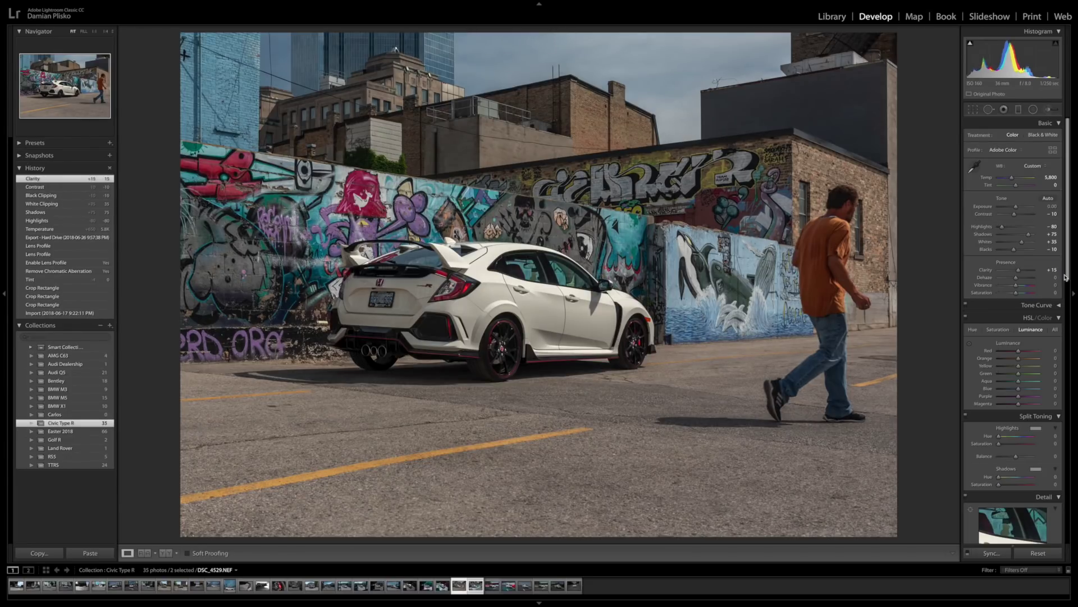
{"action": "left_click", "coordinate": [1050, 279]}
{"action": "type", "text": "25"}
{"action": "key", "text": "Return"}
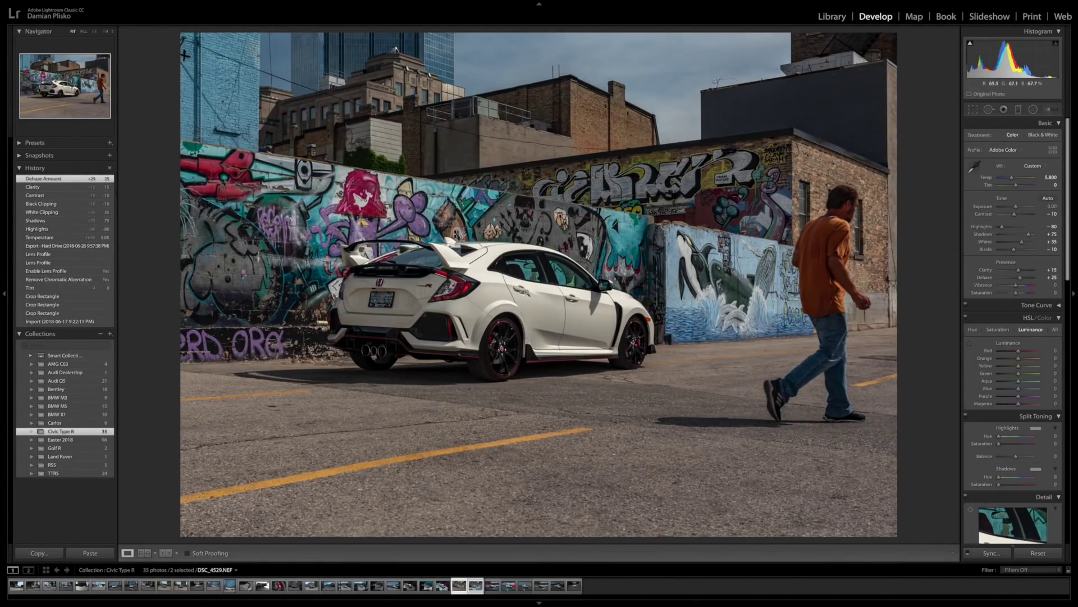
Step: Set both the vibrance and the overall saturation of the photo to +10
{"action": "left_click", "coordinate": [1054, 285]}
{"action": "type", "text": "10"}
{"action": "key", "text": "Tab"}
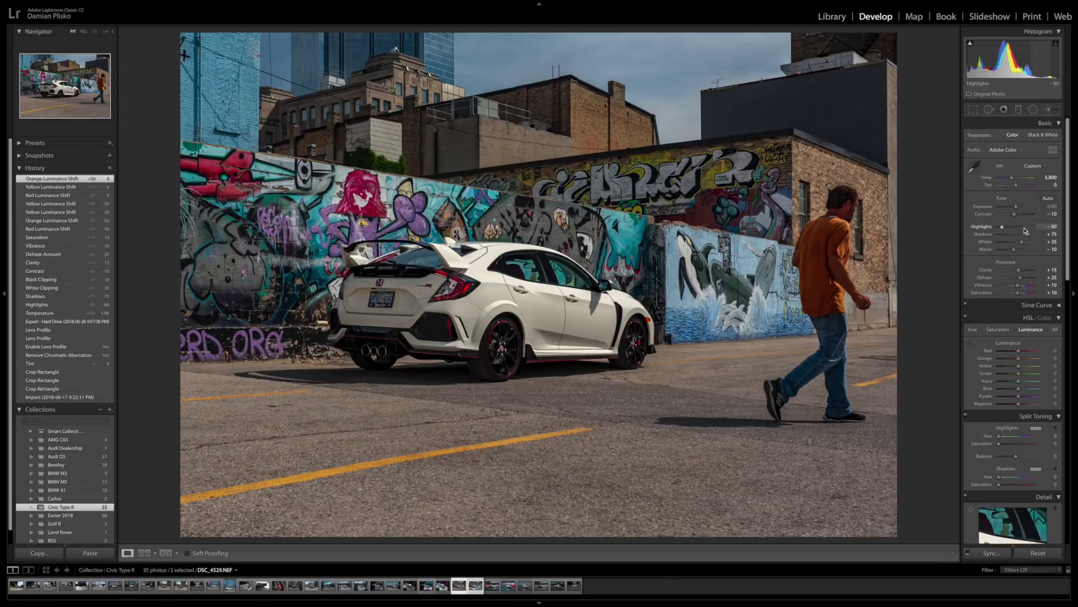
Step: In the HSL saturation adjustments, set red to +50 and orange to -50
{"action": "left_click", "coordinate": [999, 330]}
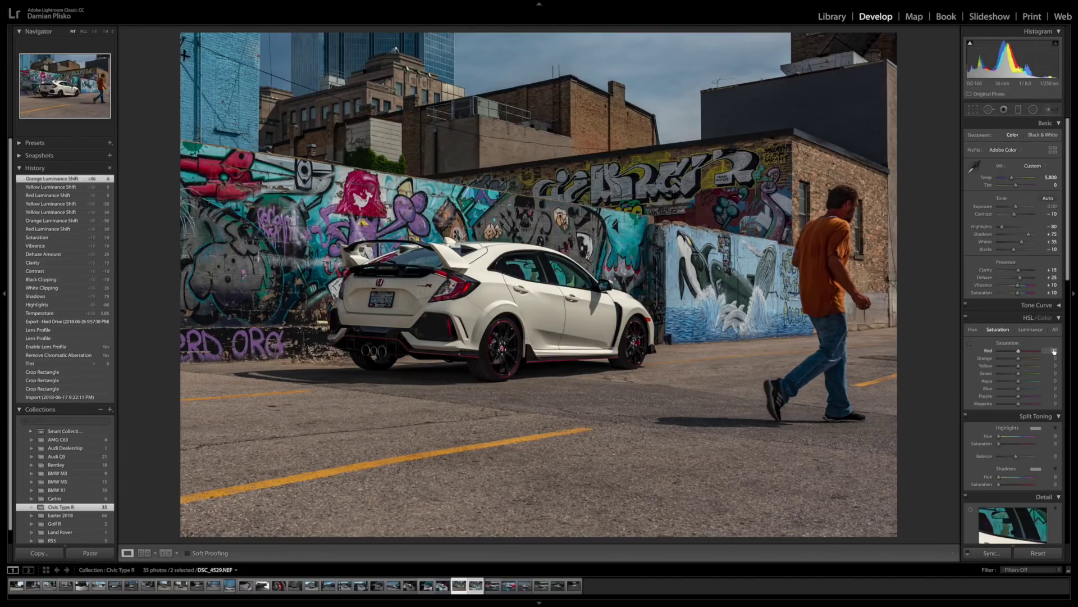
{"action": "left_click", "coordinate": [1053, 351]}
{"action": "type", "text": "50"}
{"action": "key", "text": "Return"}
{"action": "left_click", "coordinate": [1054, 358]}
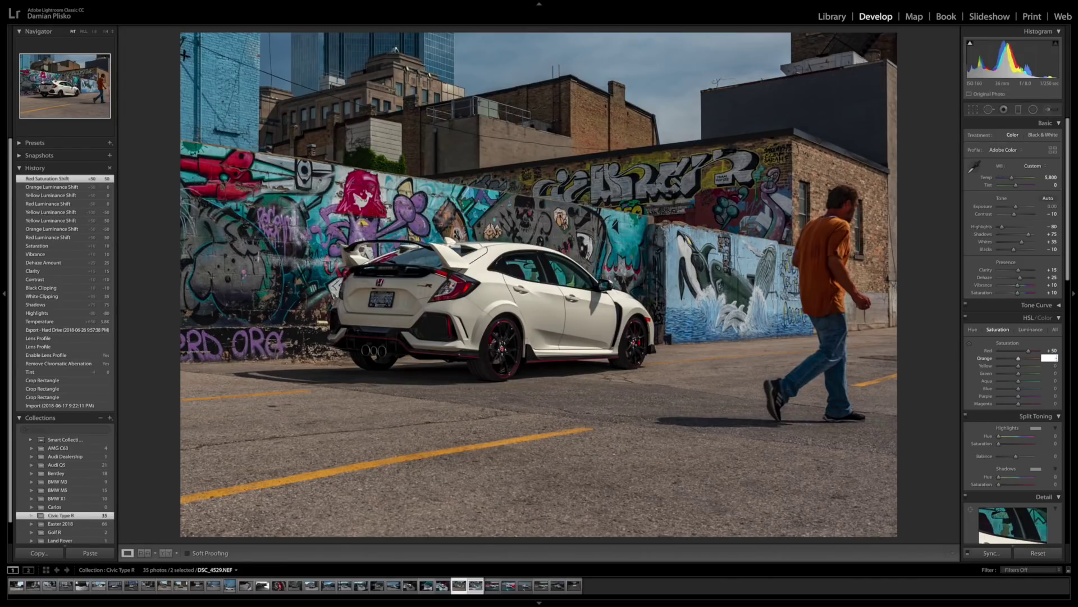
{"action": "type", "text": "-50"}
{"action": "key", "text": "Return"}
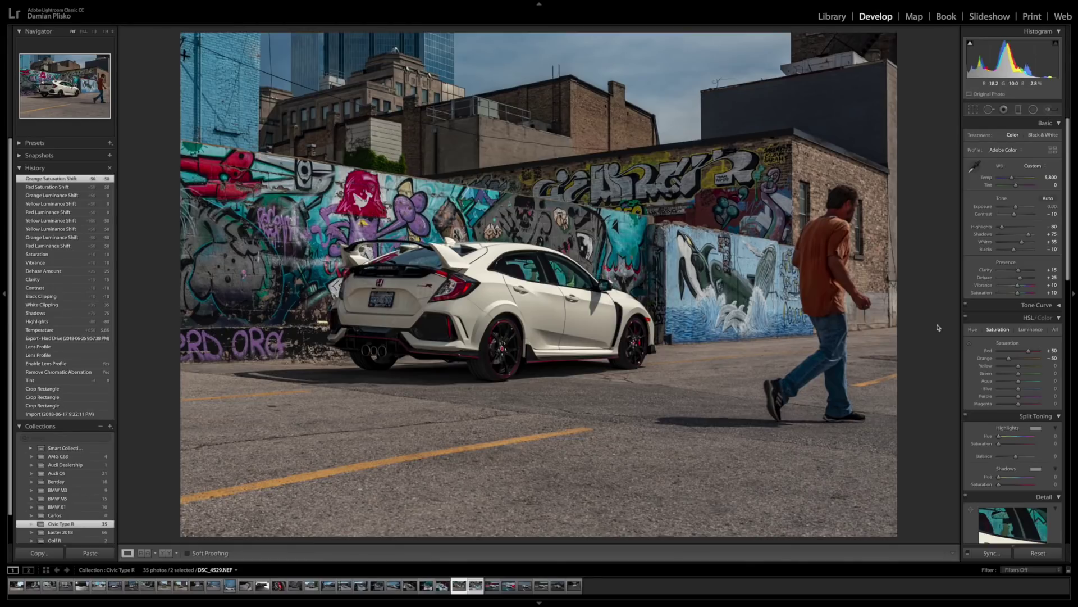
Step: Lower the yellow and green HSL saturation to -50 each
{"action": "left_click", "coordinate": [1055, 366]}
{"action": "key", "text": "Return"}
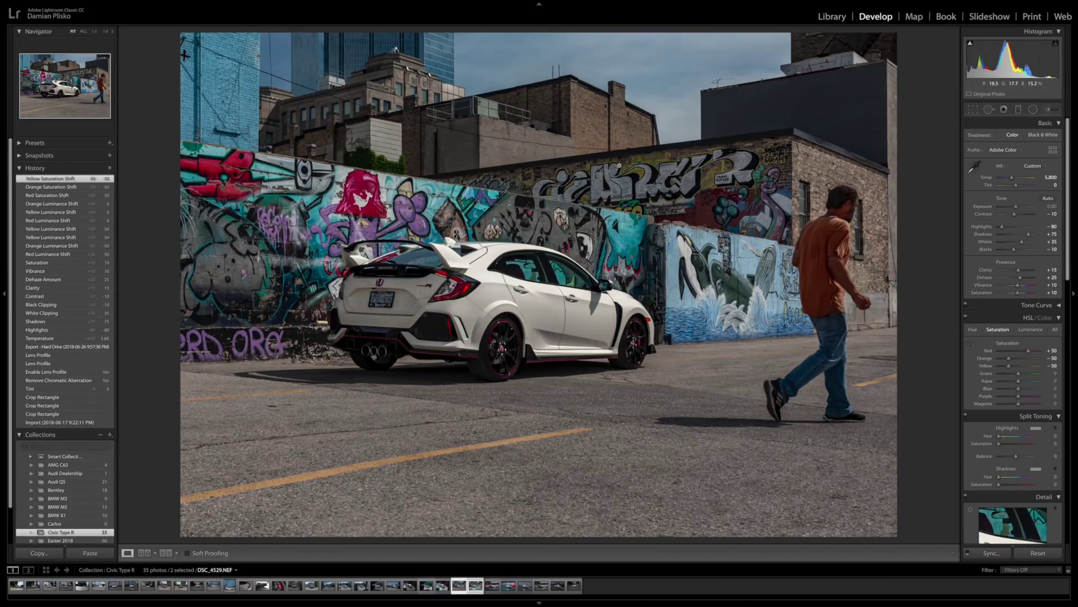
{"action": "left_click", "coordinate": [1054, 373]}
{"action": "type", "text": "-50"}
{"action": "key", "text": "Return"}
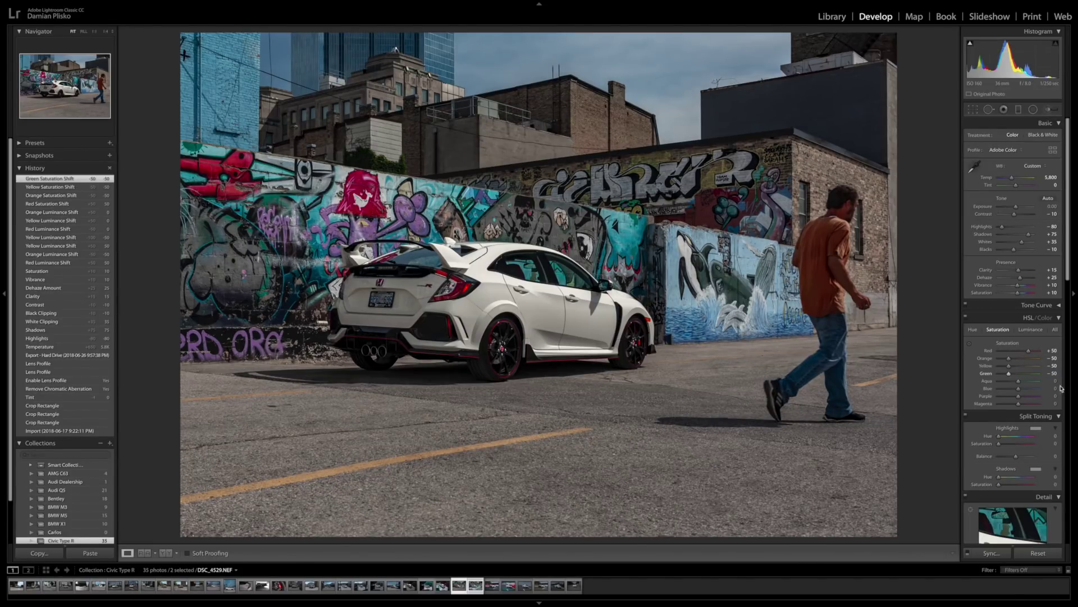
Step: Lower the HSL saturation of aqua to -10 and of blue to -45
{"action": "left_click_drag", "start_coordinate": [1018, 383], "coordinate": [1016, 384]}
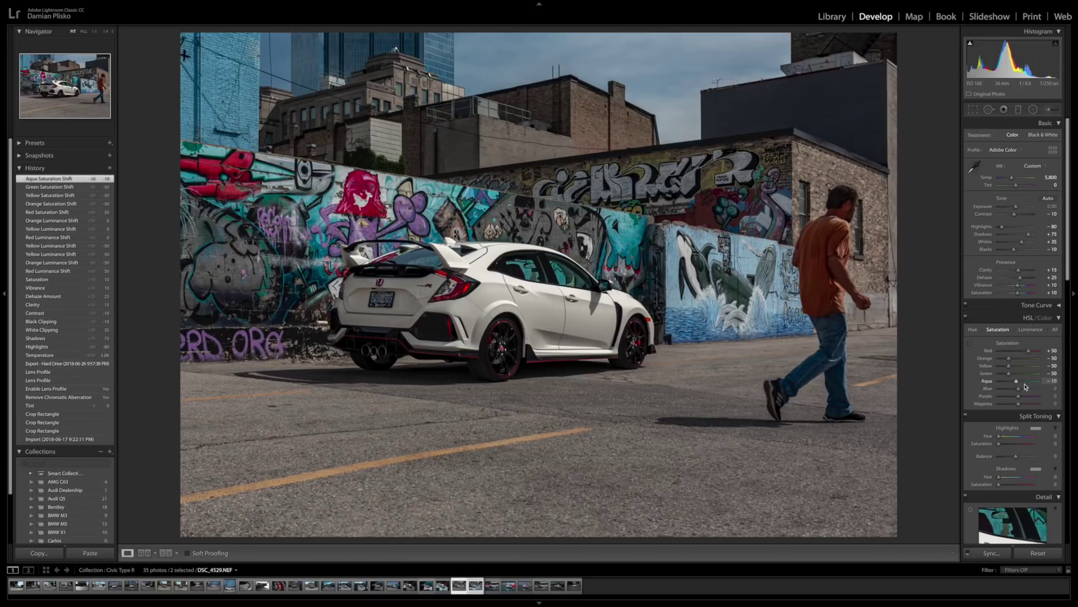
{"action": "left_click", "coordinate": [1055, 389]}
{"action": "type", "text": "-45"}
{"action": "key", "text": "Return"}
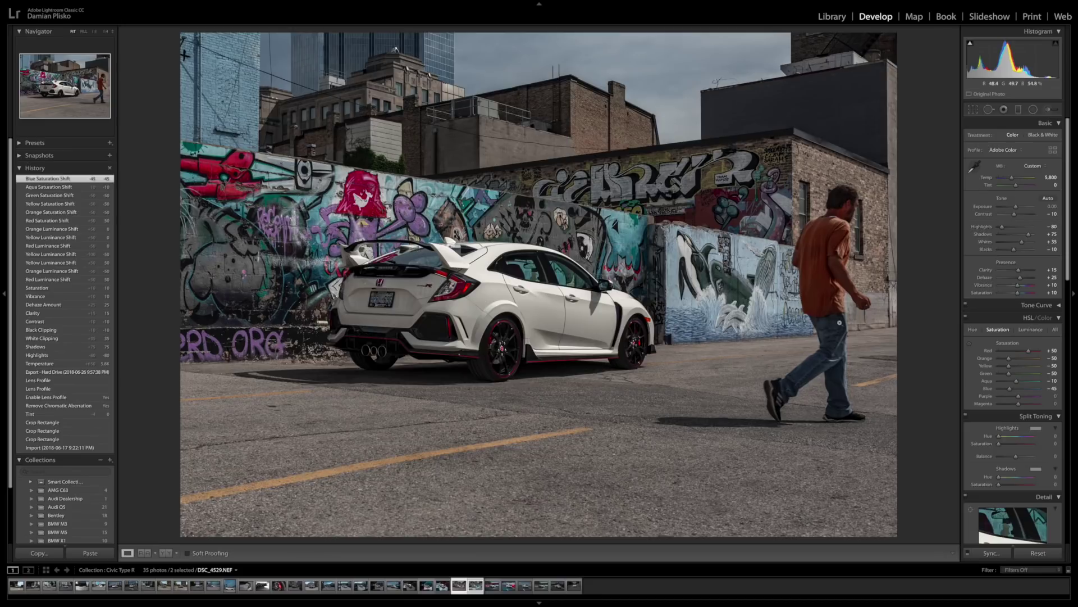
Step: Raise the red luminance in the HSL adjustments to +35
{"action": "left_click", "coordinate": [1030, 331]}
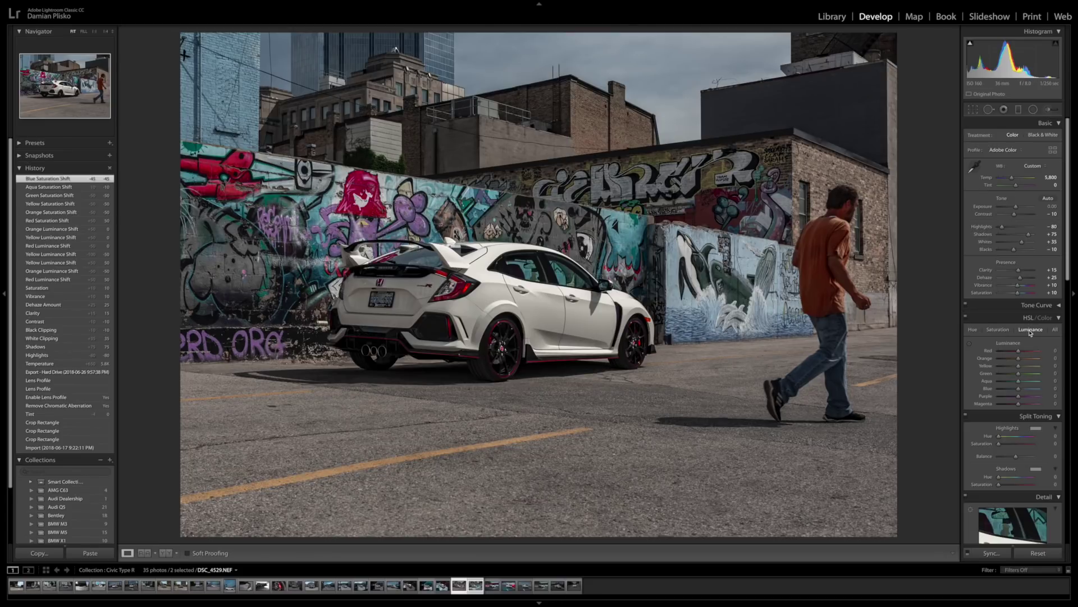
{"action": "left_click", "coordinate": [1055, 351]}
{"action": "type", "text": "35"}
{"action": "key", "text": "Return"}
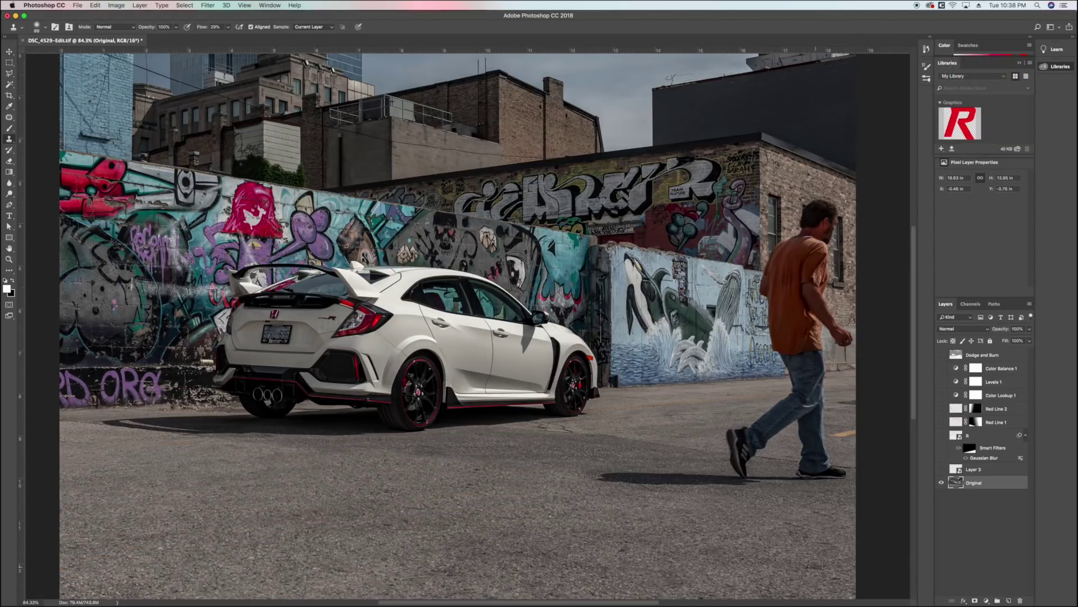
Step: In Photoshop, remove the walking man in the orange shirt from the Original layer with the Clone Stamp, rebuilding the wall and asphalt behind him
{"action": "left_click_drag", "start_coordinate": [752, 444], "coordinate": [769, 421]}
{"action": "mouse_move", "coordinate": [736, 466]}
{"action": "left_mouse_down"}
{"action": "mouse_move", "coordinate": [849, 467]}
{"action": "mouse_move", "coordinate": [844, 432]}
{"action": "mouse_move", "coordinate": [799, 411]}
{"action": "mouse_move", "coordinate": [842, 411]}
{"action": "mouse_move", "coordinate": [822, 399]}
{"action": "mouse_move", "coordinate": [821, 422]}
{"action": "mouse_move", "coordinate": [819, 340]}
{"action": "mouse_move", "coordinate": [855, 336]}
{"action": "mouse_move", "coordinate": [810, 321]}
{"action": "mouse_move", "coordinate": [831, 225]}
{"action": "mouse_move", "coordinate": [815, 259]}
{"action": "mouse_move", "coordinate": [786, 248]}
{"action": "mouse_move", "coordinate": [842, 344]}
{"action": "mouse_move", "coordinate": [798, 382]}
{"action": "left_mouse_up"}
{"action": "mouse_move", "coordinate": [778, 246]}
{"action": "left_mouse_down"}
{"action": "mouse_move", "coordinate": [803, 312]}
{"action": "mouse_move", "coordinate": [784, 356]}
{"action": "mouse_move", "coordinate": [774, 304]}
{"action": "mouse_move", "coordinate": [814, 347]}
{"action": "left_mouse_up"}
{"action": "scroll", "coordinate": [803, 348], "scroll_direction": "down", "scroll_amount": 1}
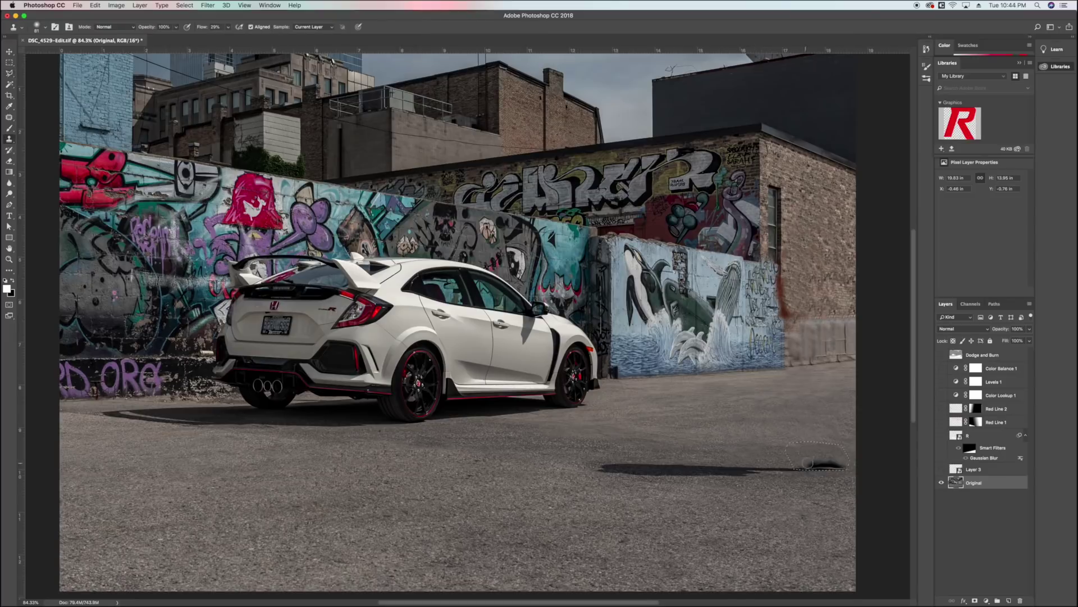
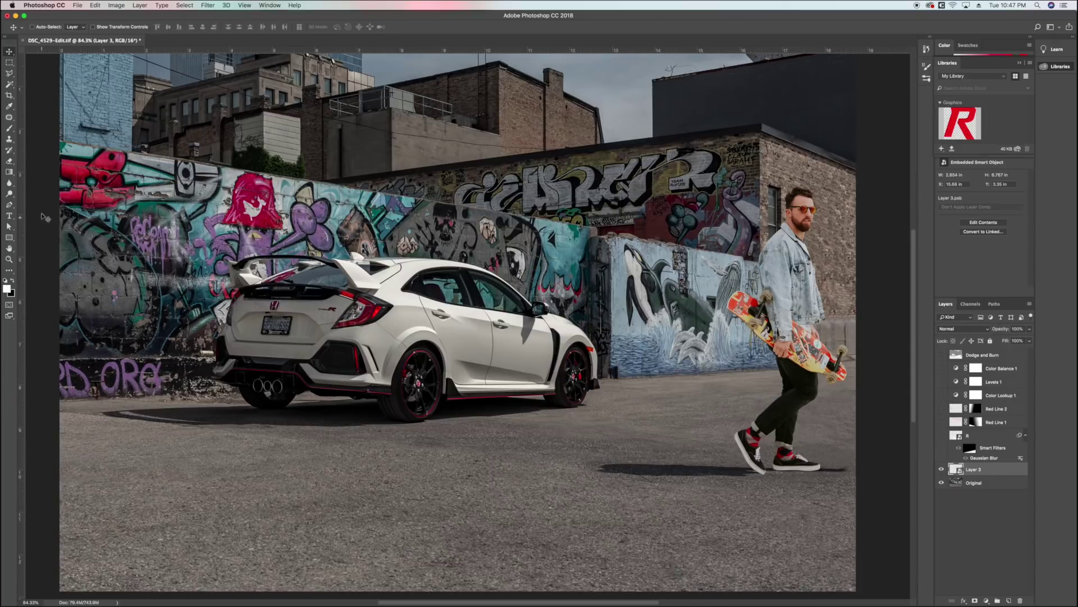
Step: Clone out the leftover shadow beside the skateboarder's rear shoe on the Original layer
{"action": "left_click", "coordinate": [9, 140]}
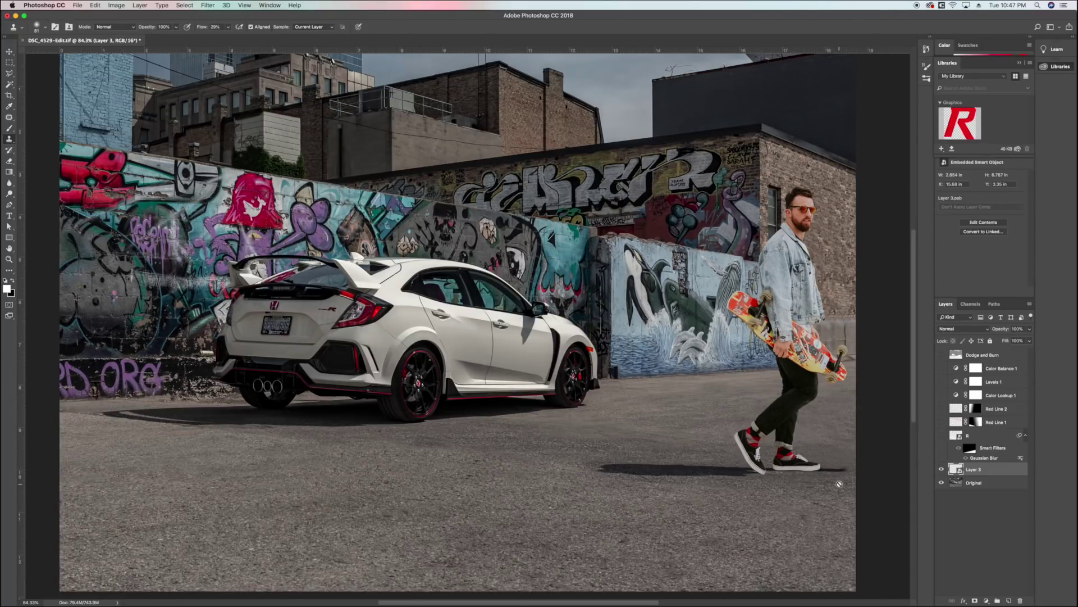
{"action": "left_click", "coordinate": [955, 481]}
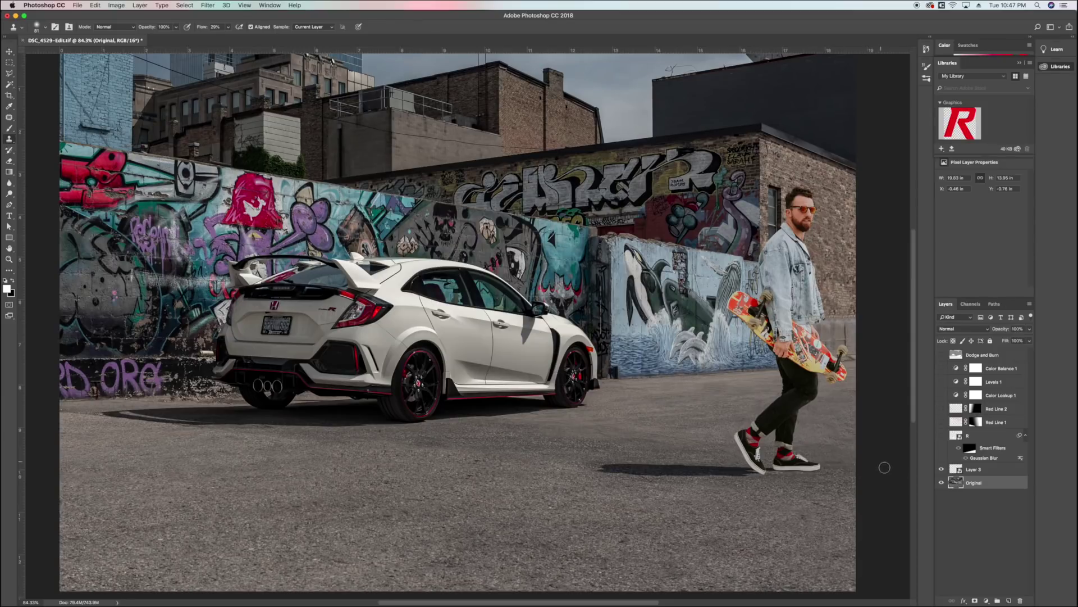
Step: Add a Levels adjustment above the skateboarder on Layer 3 and clip it to that layer
{"action": "left_click", "coordinate": [967, 470]}
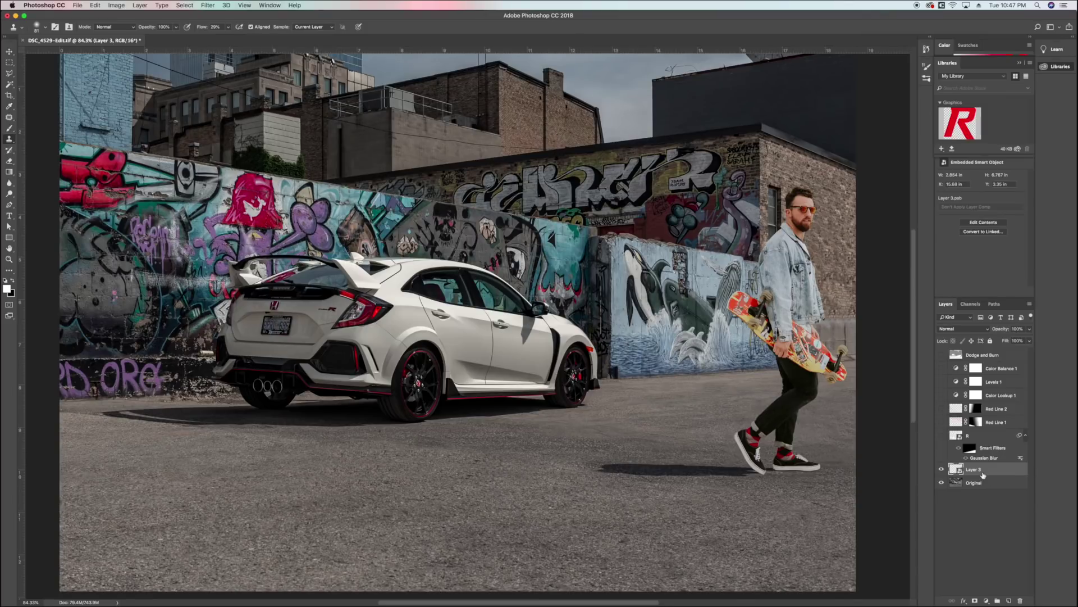
{"action": "left_click", "coordinate": [986, 601]}
{"action": "left_click", "coordinate": [1005, 477]}
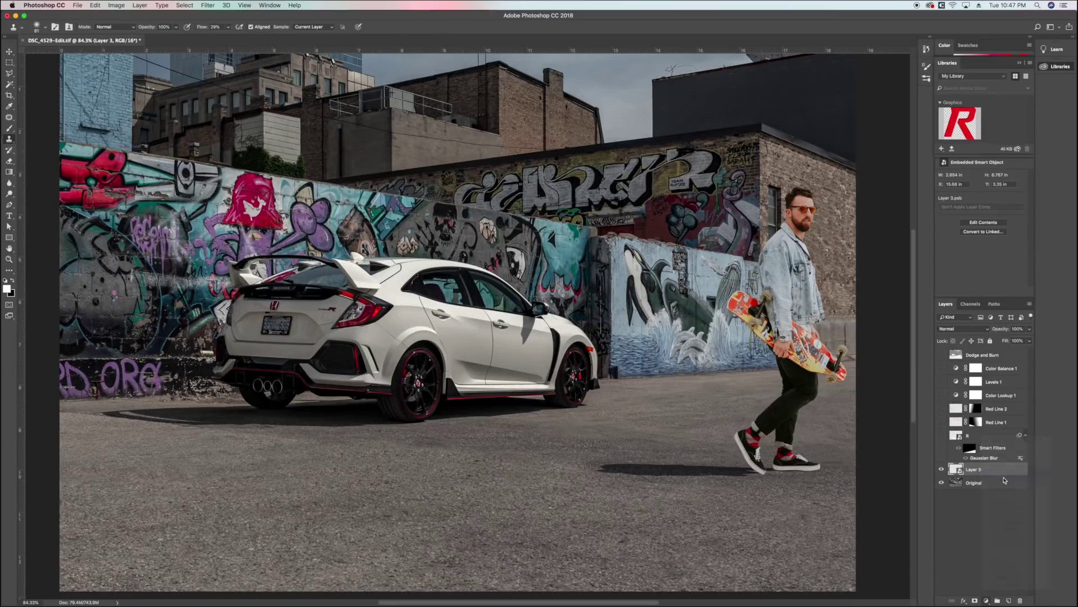
{"action": "right_click", "coordinate": [1012, 472]}
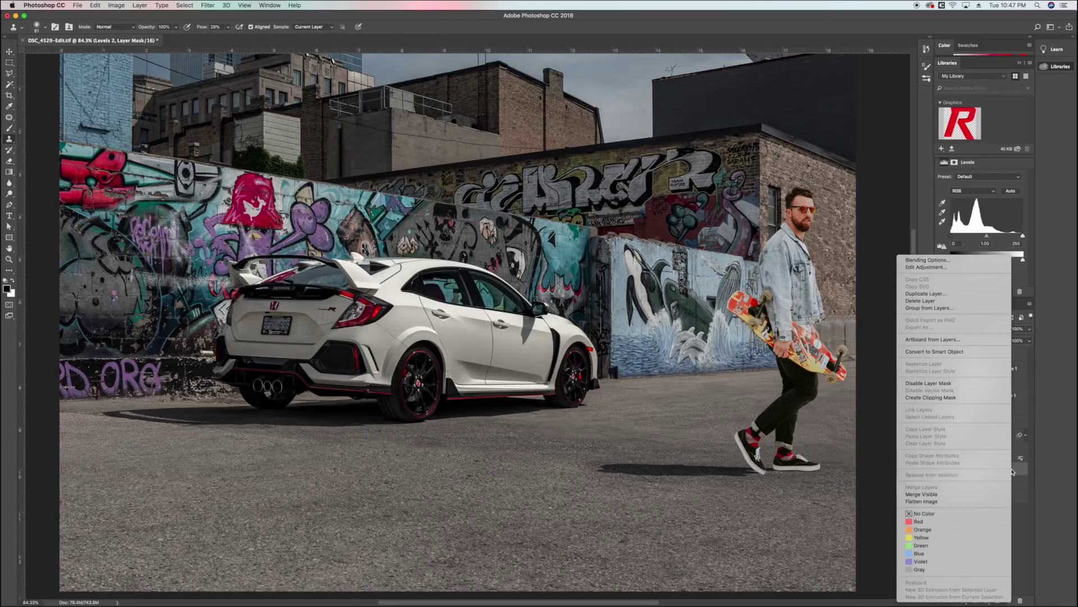
{"action": "left_click", "coordinate": [961, 397]}
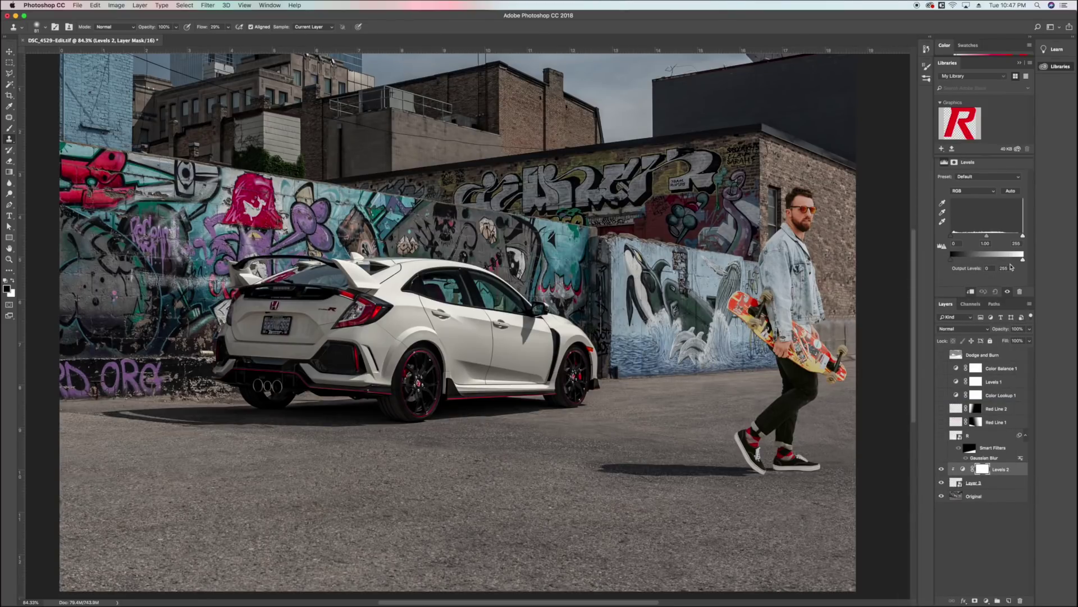
Step: Darken the skateboarder by lowering the Levels output white to about 176 and nudging the input black and white points inward
{"action": "left_click_drag", "start_coordinate": [1023, 260], "coordinate": [1002, 261]}
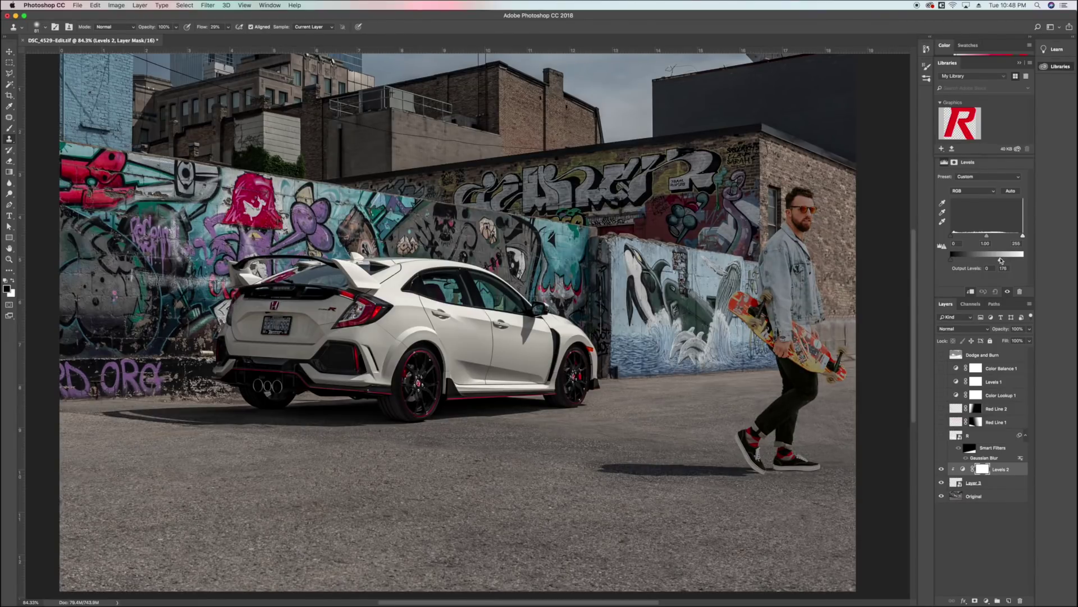
{"action": "left_click_drag", "start_coordinate": [999, 260], "coordinate": [1002, 260]}
{"action": "left_click_drag", "start_coordinate": [953, 237], "coordinate": [955, 238]}
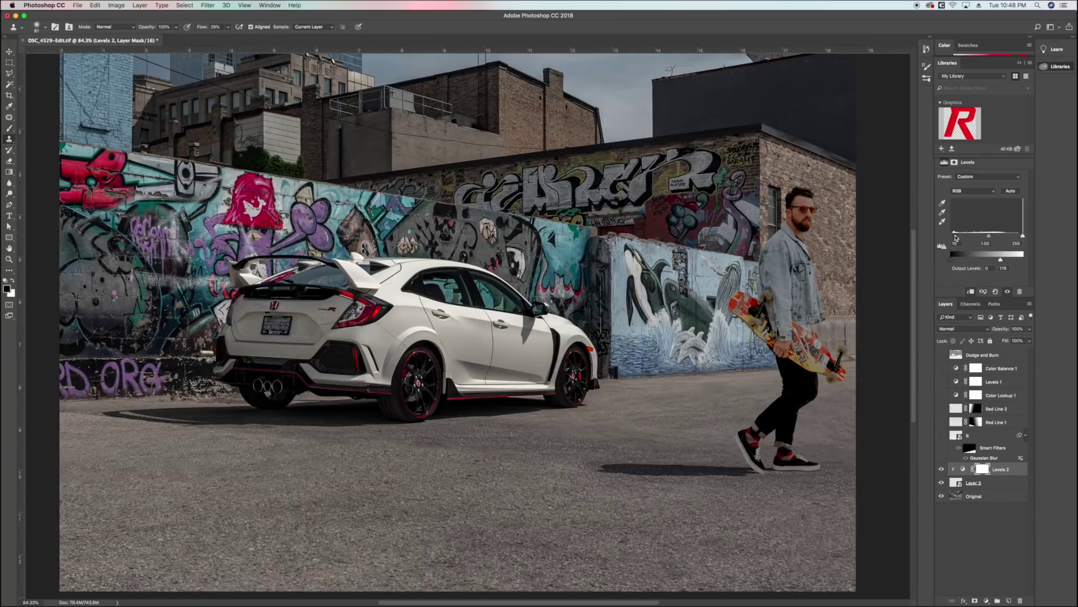
{"action": "left_click_drag", "start_coordinate": [1023, 236], "coordinate": [1020, 239]}
{"action": "left_click", "coordinate": [987, 471]}
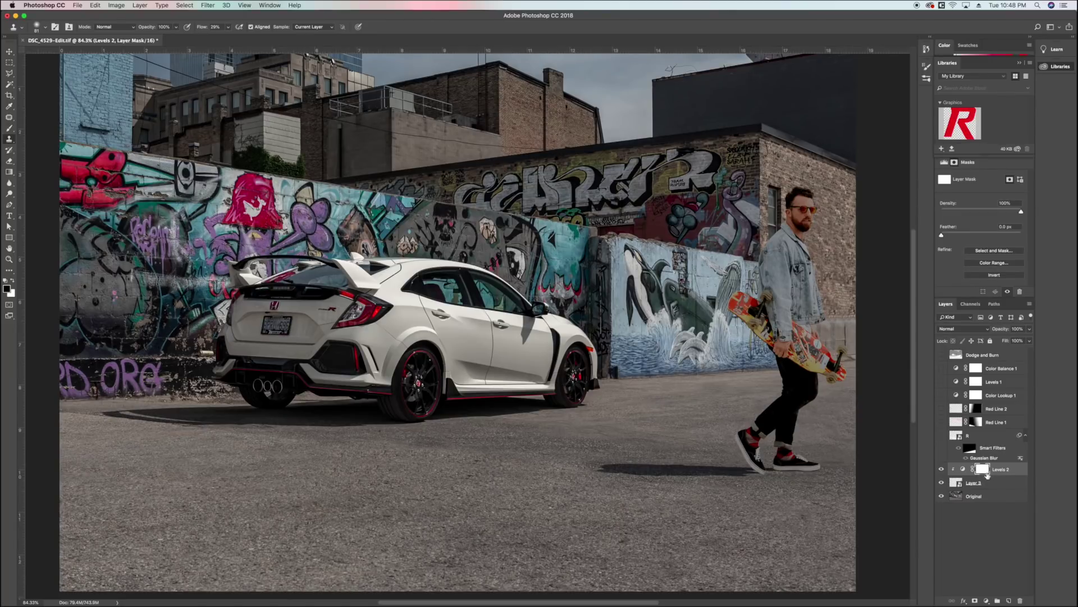
{"action": "left_click", "coordinate": [9, 173]}
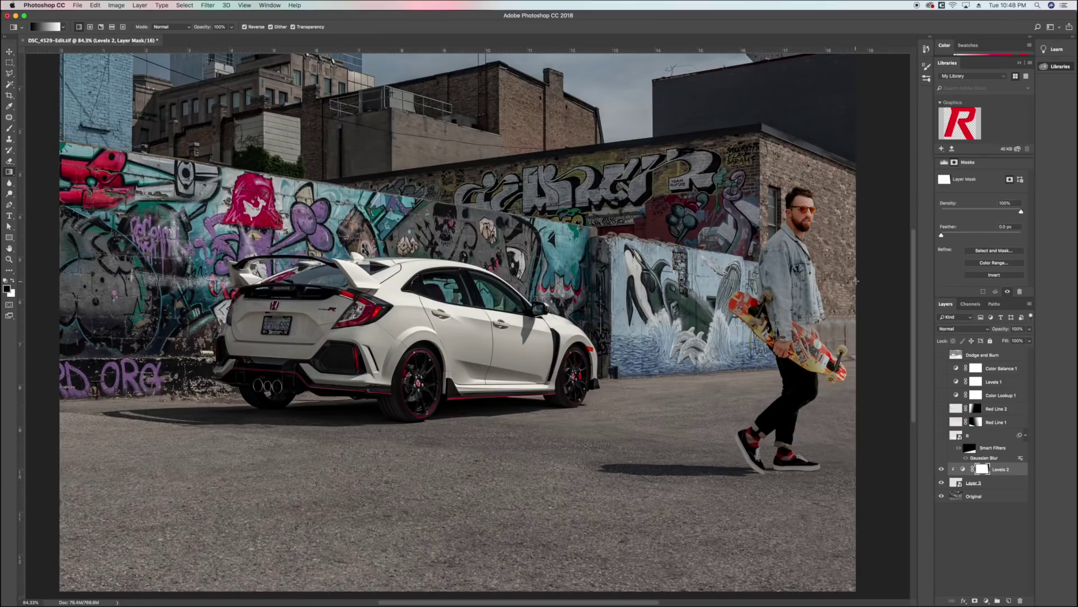
{"action": "scroll", "coordinate": [715, 401], "scroll_direction": "down", "scroll_amount": 2}
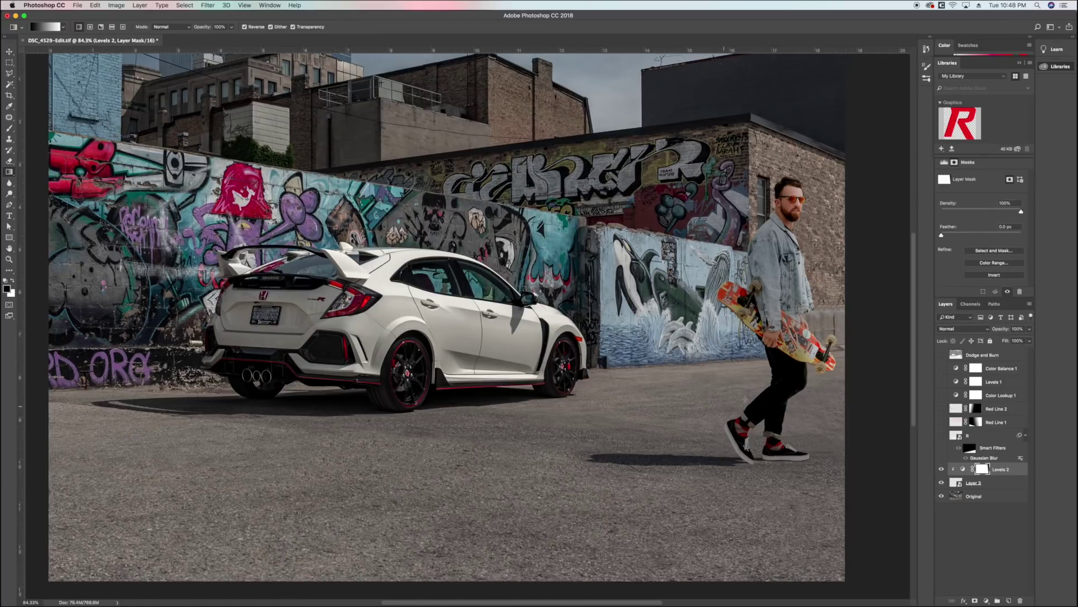
{"action": "left_click_drag", "start_coordinate": [668, 252], "coordinate": [705, 268]}
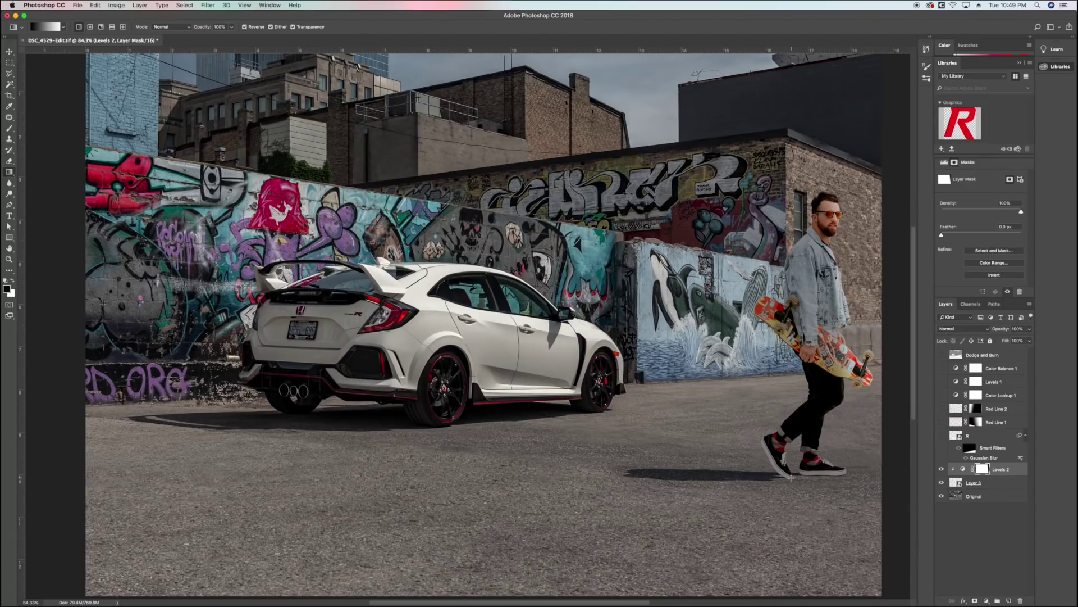
Step: On the Original layer, clone the ground shadow to extend it under the skateboarder's front shoe
{"action": "left_click", "coordinate": [963, 498]}
{"action": "left_click", "coordinate": [9, 139]}
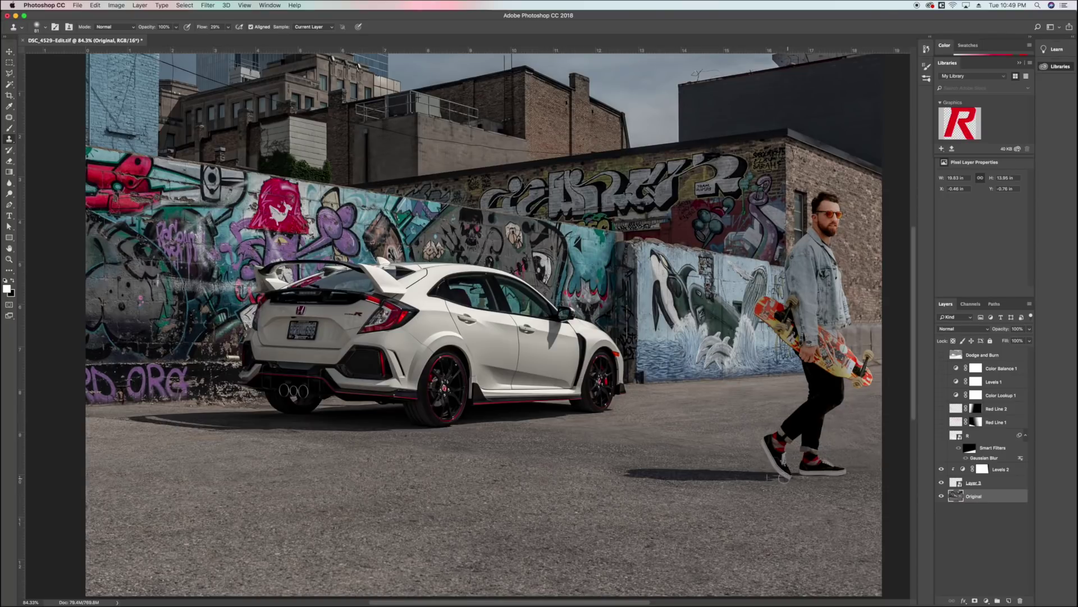
{"action": "left_click", "coordinate": [769, 476], "text": "alt"}
{"action": "left_click_drag", "start_coordinate": [788, 476], "coordinate": [793, 476]}
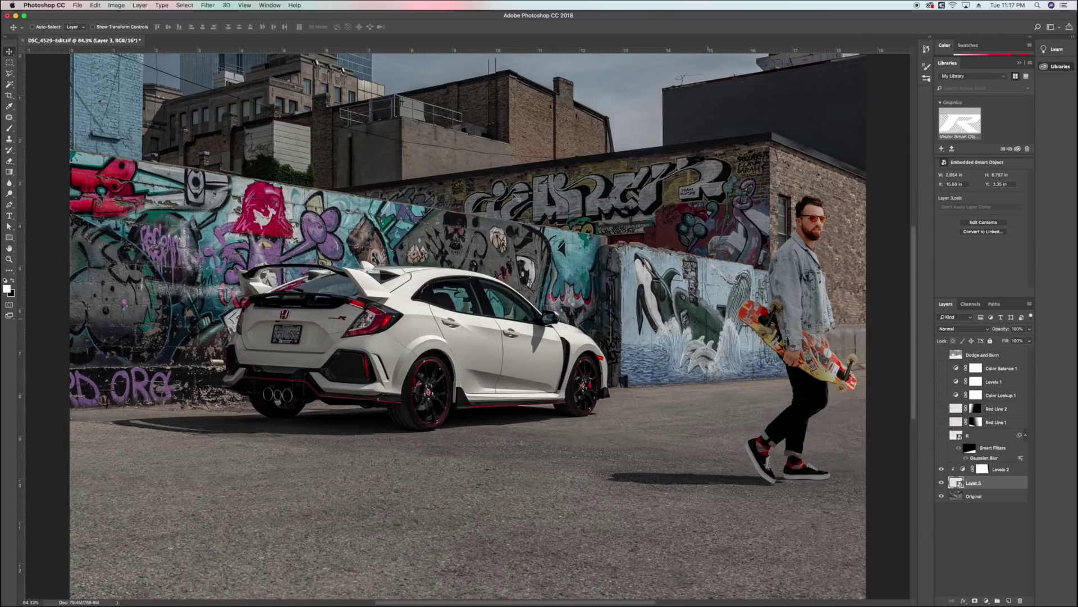
Step: Apply a subtle near-horizontal Motion Blur to the skateboarder on Layer 3
{"action": "left_click", "coordinate": [208, 5]}
{"action": "mouse_move", "coordinate": [233, 106]}
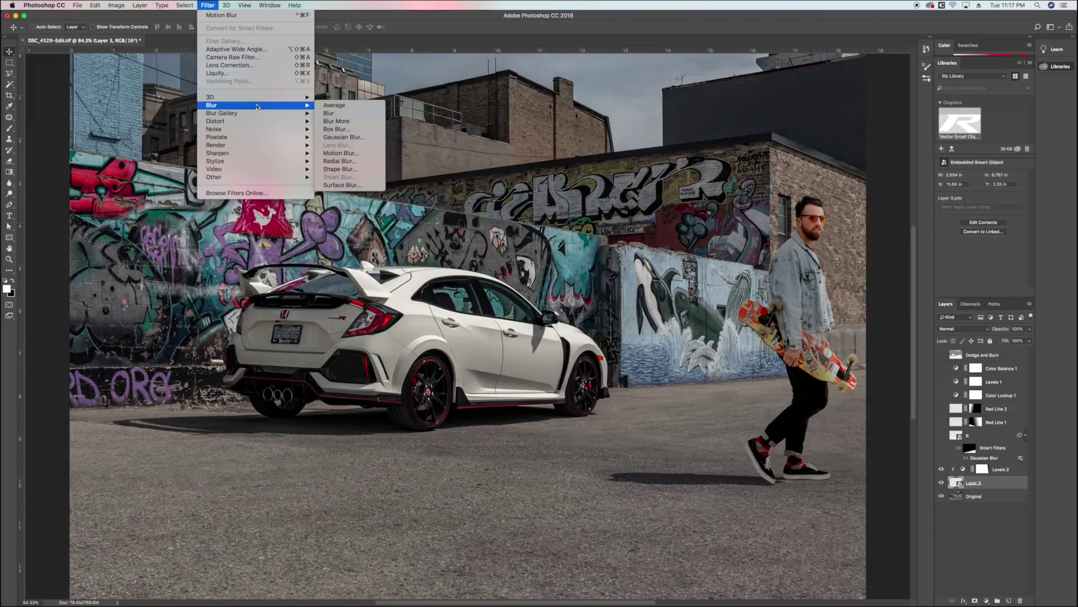
{"action": "left_click", "coordinate": [341, 153]}
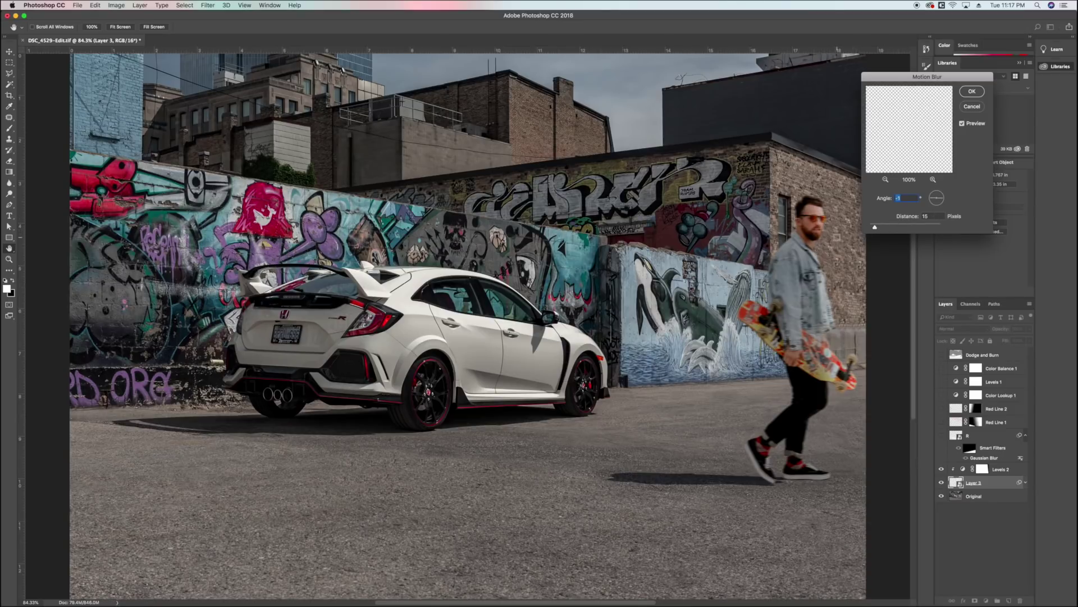
{"action": "left_click_drag", "start_coordinate": [874, 229], "coordinate": [873, 229]}
{"action": "left_click", "coordinate": [973, 92]}
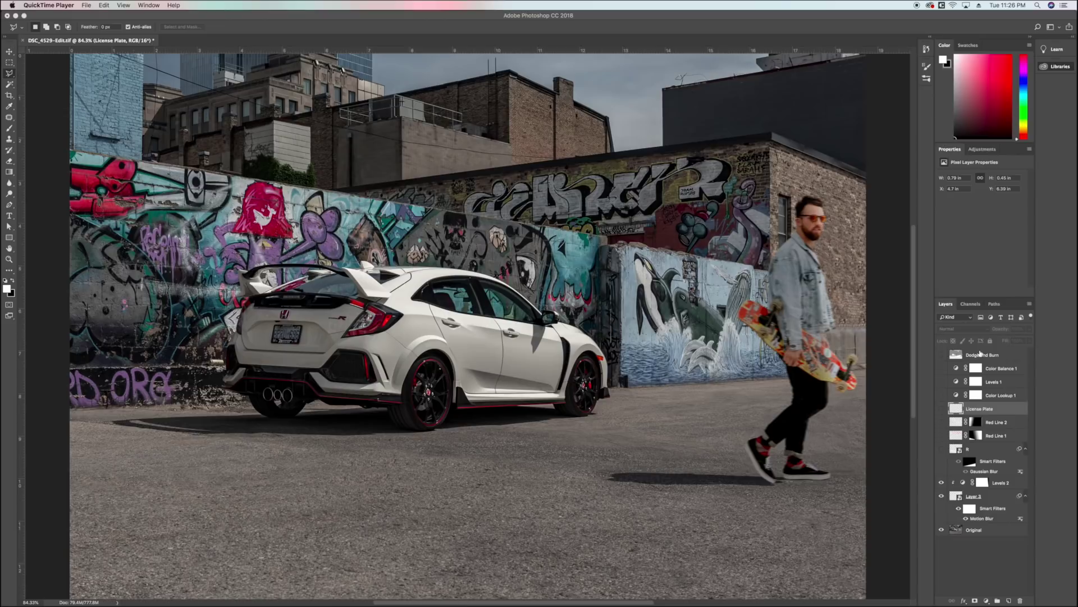
Step: Place the R logo from the library above the License Plate layer and position it on the ground in front of the car
{"action": "left_click", "coordinate": [909, 278]}
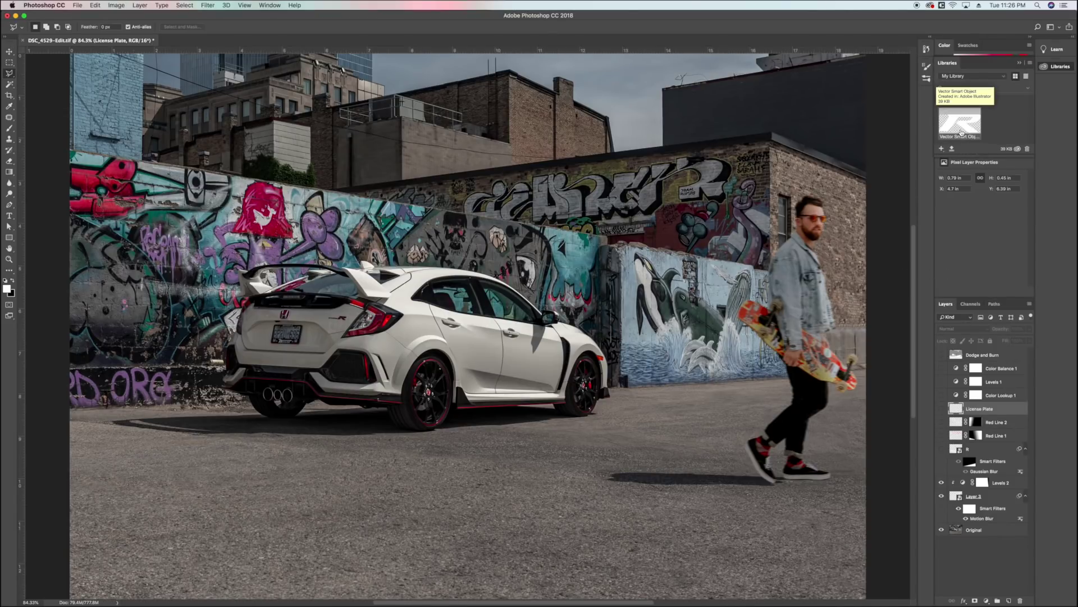
{"action": "left_click_drag", "start_coordinate": [962, 131], "coordinate": [326, 394]}
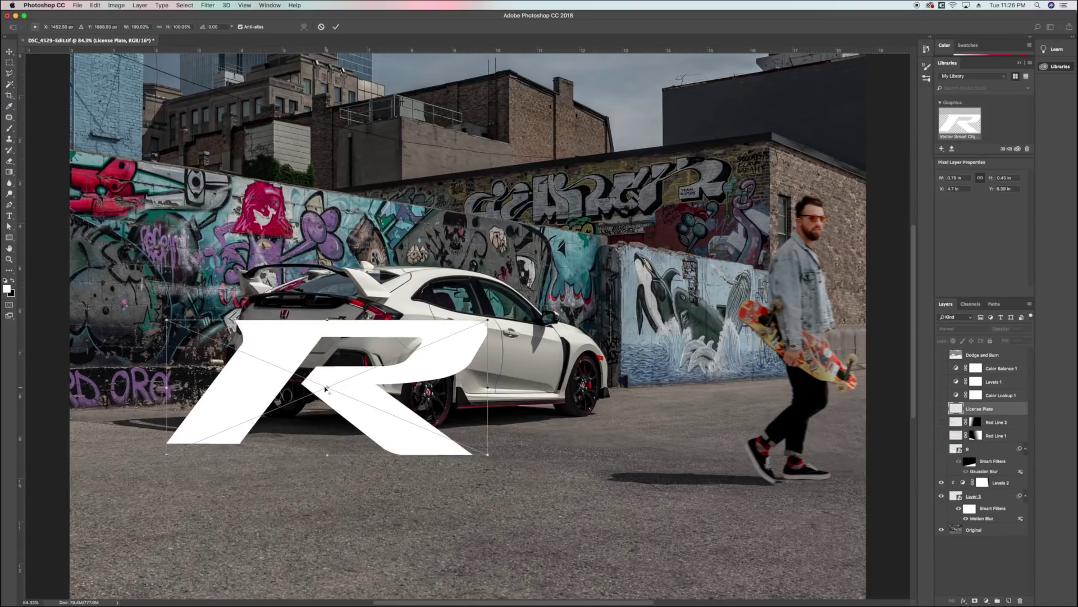
{"action": "left_click_drag", "start_coordinate": [364, 425], "coordinate": [356, 474]}
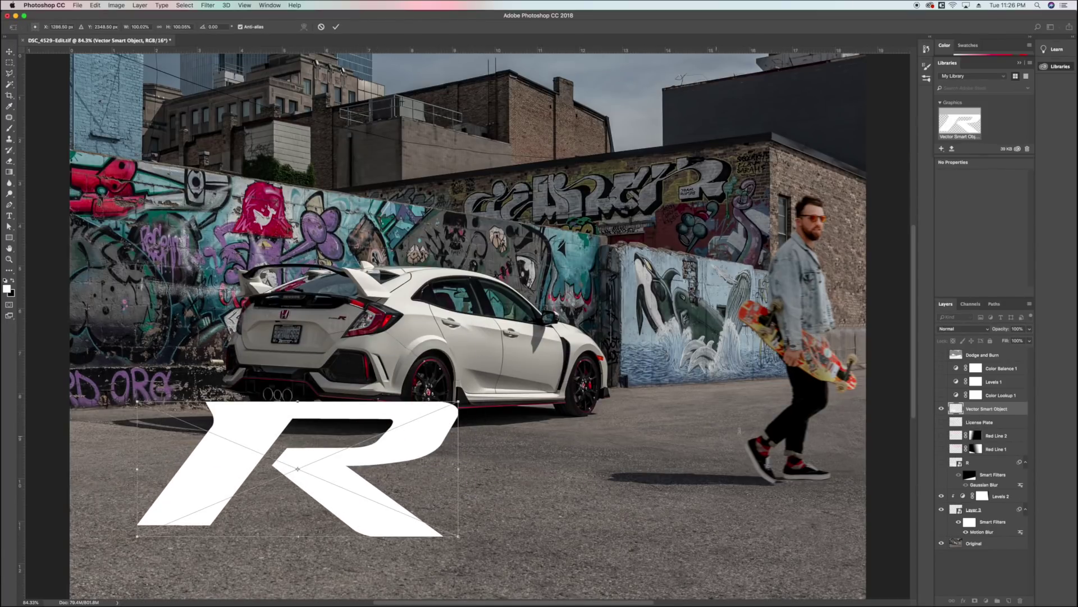
{"action": "left_click_drag", "start_coordinate": [437, 417], "coordinate": [427, 431]}
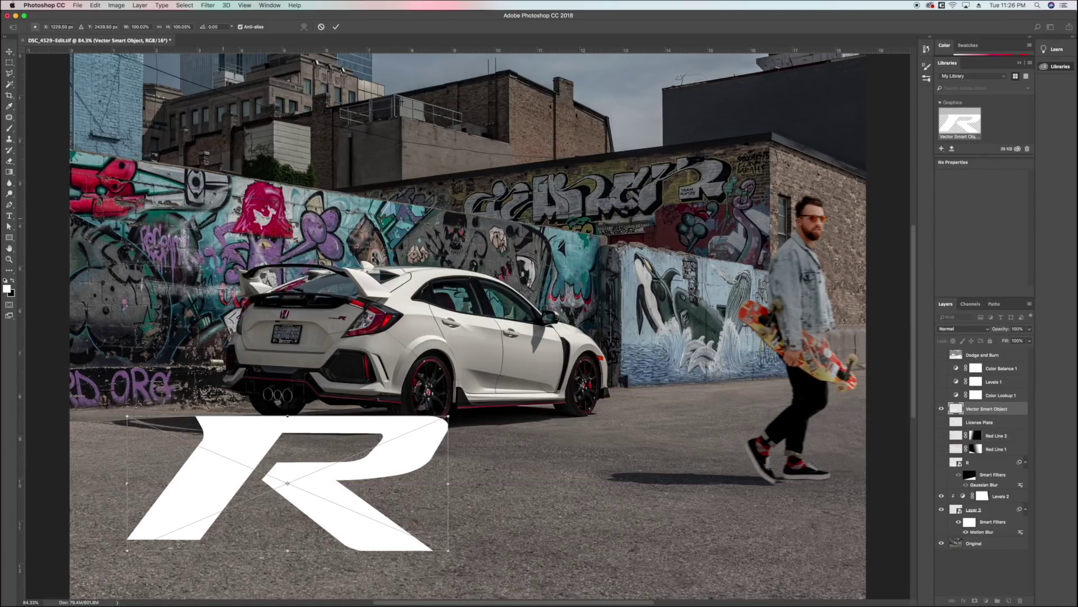
{"action": "key", "text": "Return"}
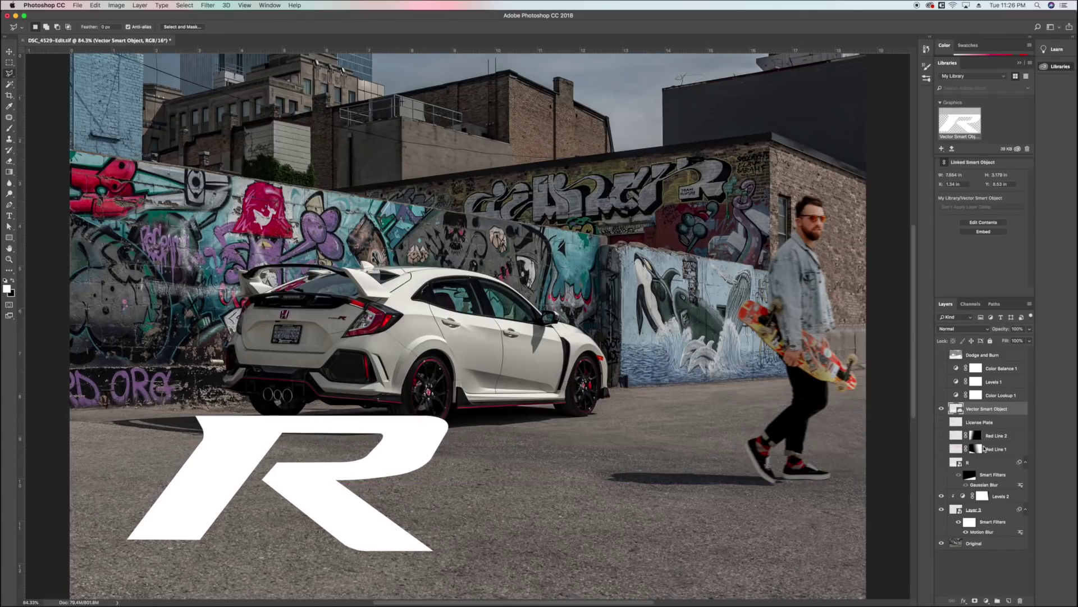
Step: Convert the placed R logo to a smart object and transform it in perspective, widening its base and shifting its upper edge towards the front wheel
{"action": "right_click", "coordinate": [993, 410]}
{"action": "left_click", "coordinate": [943, 307]}
{"action": "left_click", "coordinate": [94, 5]}
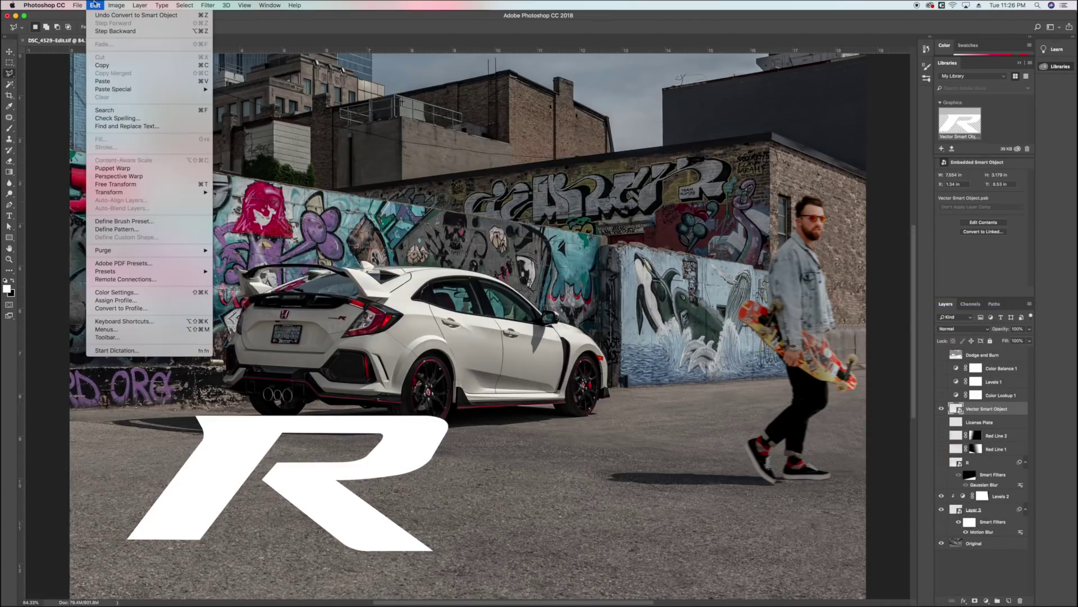
{"action": "mouse_move", "coordinate": [168, 192]}
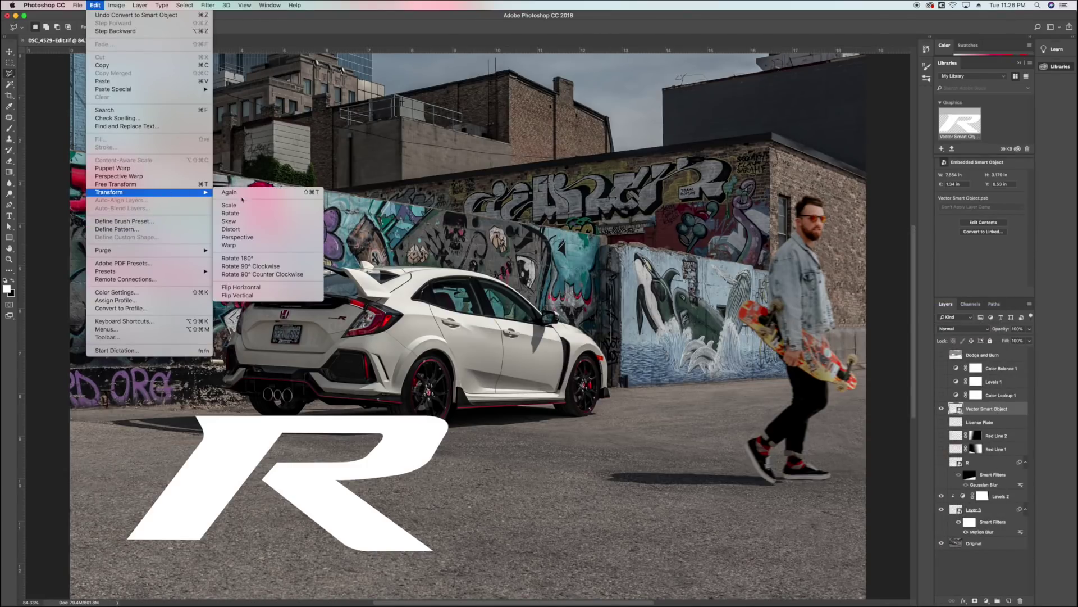
{"action": "left_click", "coordinate": [253, 236]}
{"action": "left_click_drag", "start_coordinate": [449, 549], "coordinate": [580, 544]}
{"action": "left_click_drag", "start_coordinate": [291, 418], "coordinate": [381, 416]}
{"action": "left_click_drag", "start_coordinate": [569, 554], "coordinate": [600, 550]}
{"action": "left_click_drag", "start_coordinate": [365, 416], "coordinate": [414, 416]}
Step: Scale the R logo up to about 145% height and move it so its base runs off the lower edge of the photo
{"action": "right_click", "coordinate": [459, 517]}
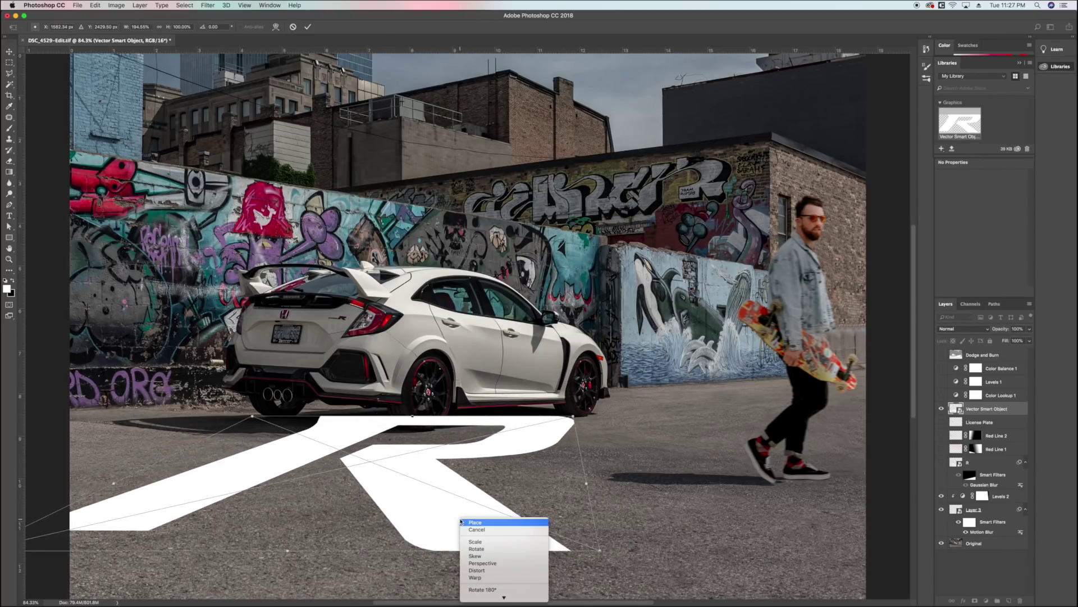
{"action": "left_click", "coordinate": [434, 506]}
{"action": "right_click", "coordinate": [433, 504]}
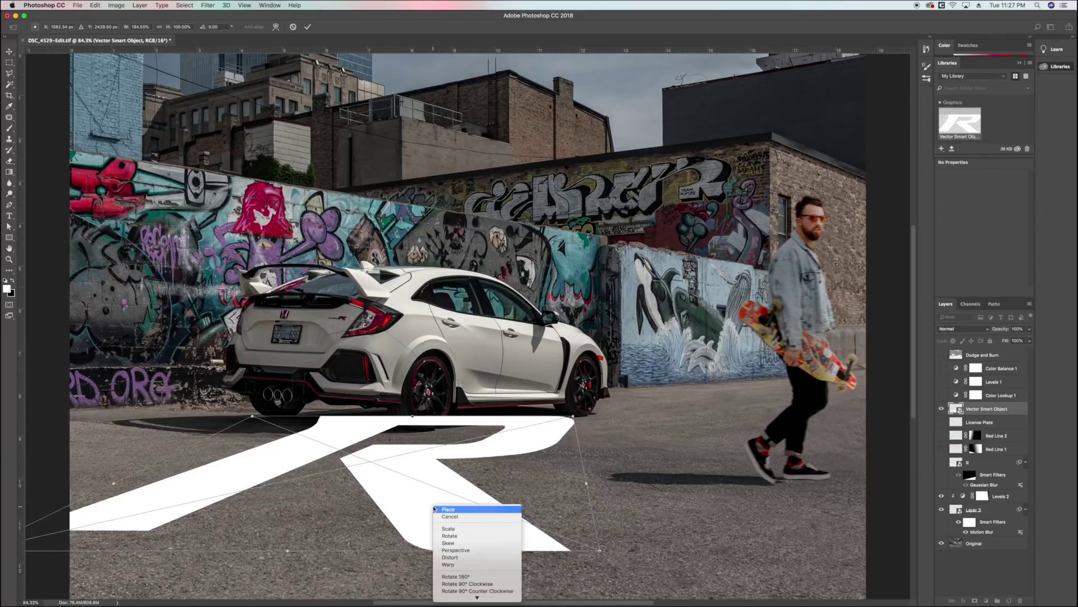
{"action": "left_click", "coordinate": [455, 531]}
{"action": "left_click_drag", "start_coordinate": [600, 551], "coordinate": [728, 605]}
{"action": "left_click_drag", "start_coordinate": [494, 423], "coordinate": [381, 399]}
Step: Refine the R logo's perspective by widening its base slightly and shifting its upper edge under the car, and commit the transform
{"action": "right_click", "coordinate": [363, 399]}
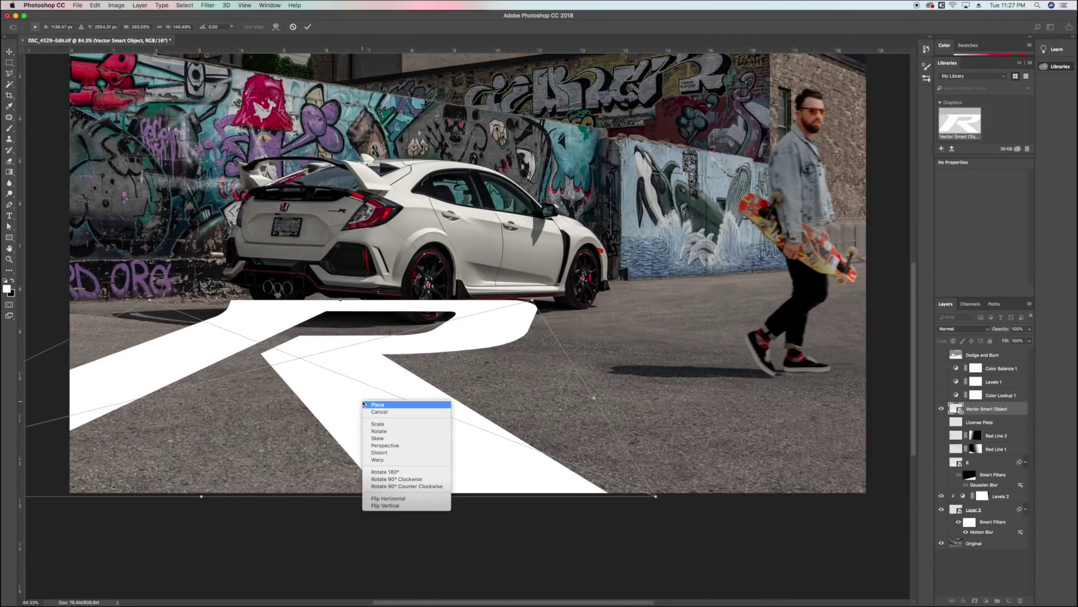
{"action": "left_click", "coordinate": [393, 442]}
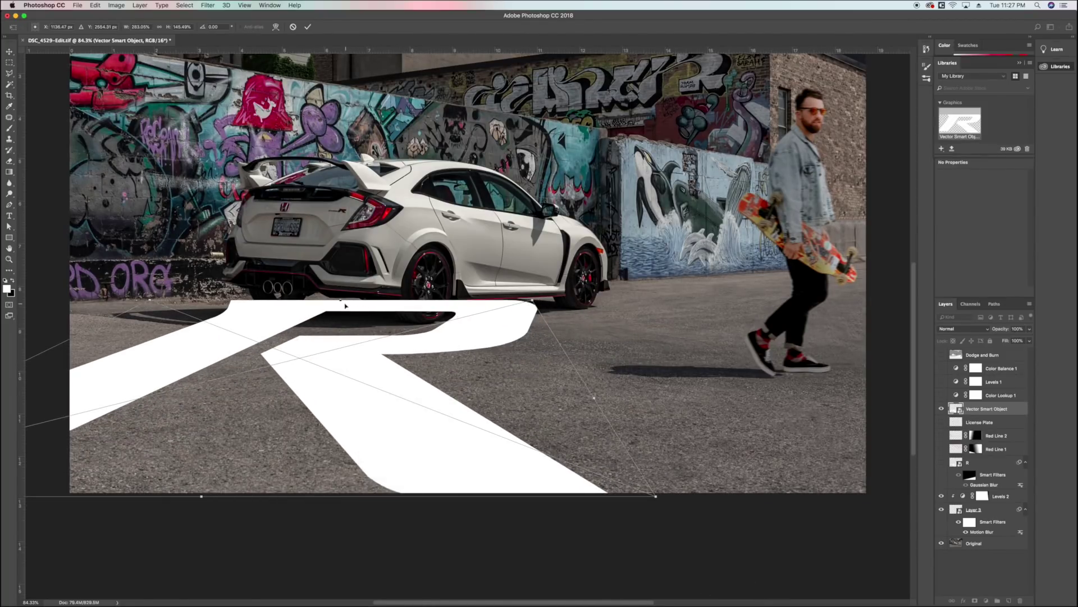
{"action": "left_click_drag", "start_coordinate": [656, 496], "coordinate": [679, 496]}
{"action": "left_click_drag", "start_coordinate": [346, 303], "coordinate": [381, 303]}
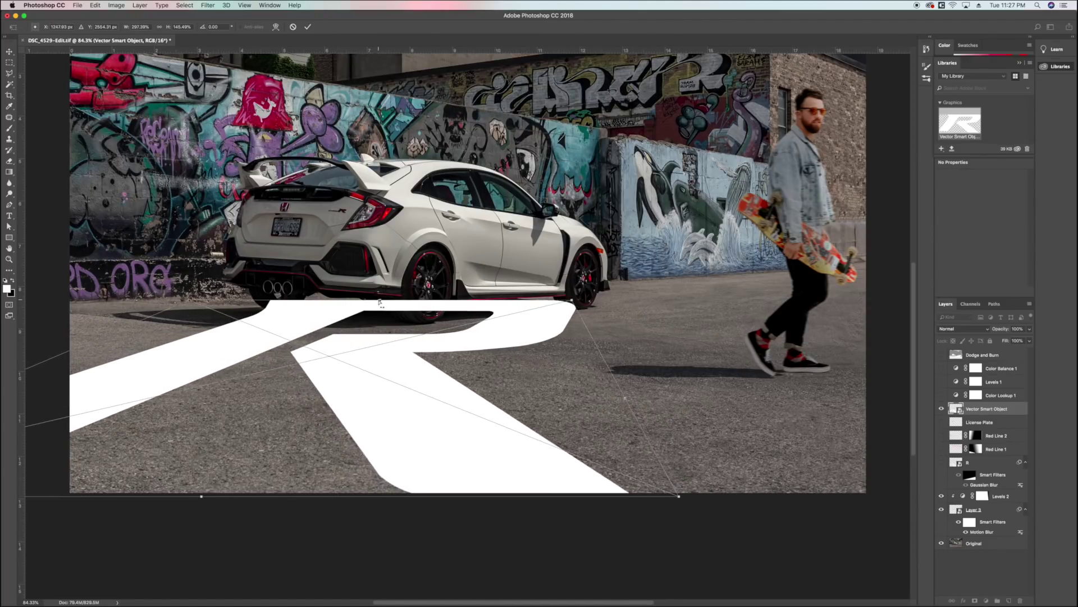
{"action": "left_click_drag", "start_coordinate": [334, 360], "coordinate": [393, 394]}
{"action": "key", "text": "Return"}
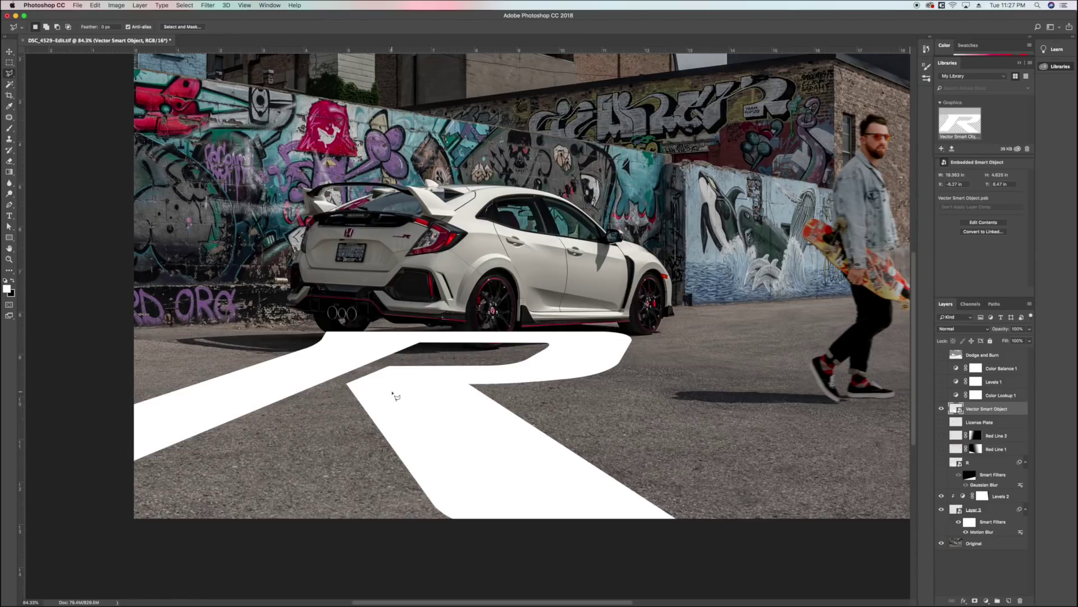
Step: Blend the R logo into the asphalt with Overlay mode and use a painted layer mask to hide parts of it near the car
{"action": "left_click", "coordinate": [949, 329]}
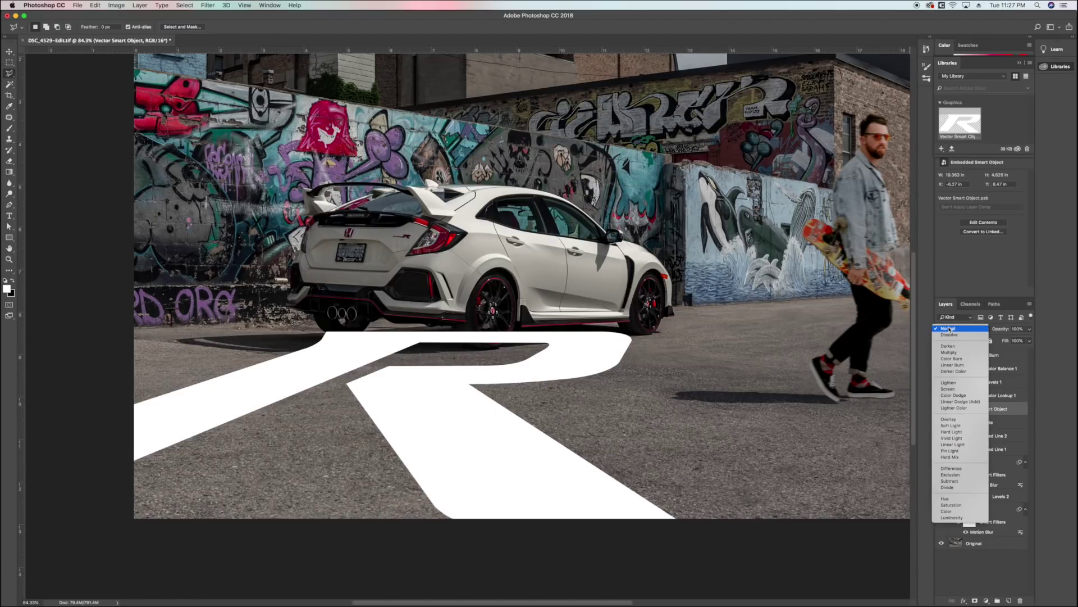
{"action": "left_click", "coordinate": [957, 421]}
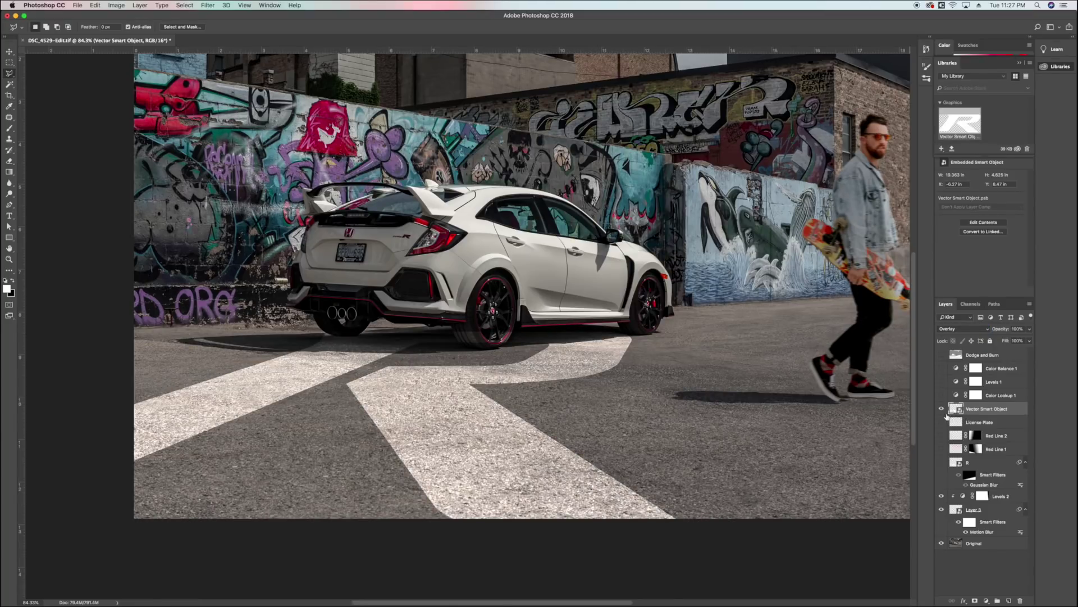
{"action": "left_click", "coordinate": [975, 601]}
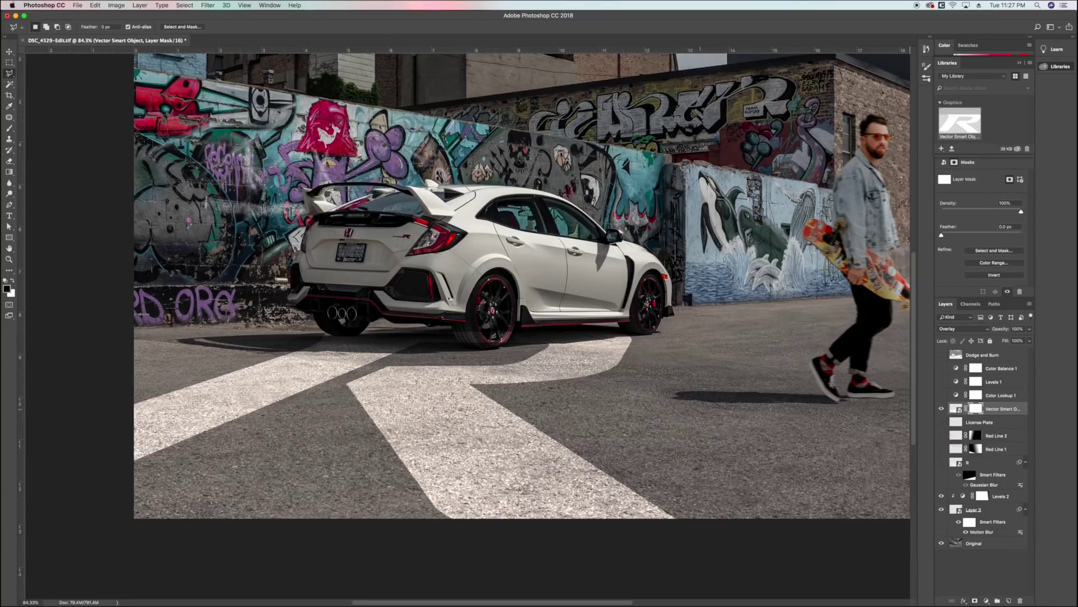
{"action": "left_click", "coordinate": [9, 128]}
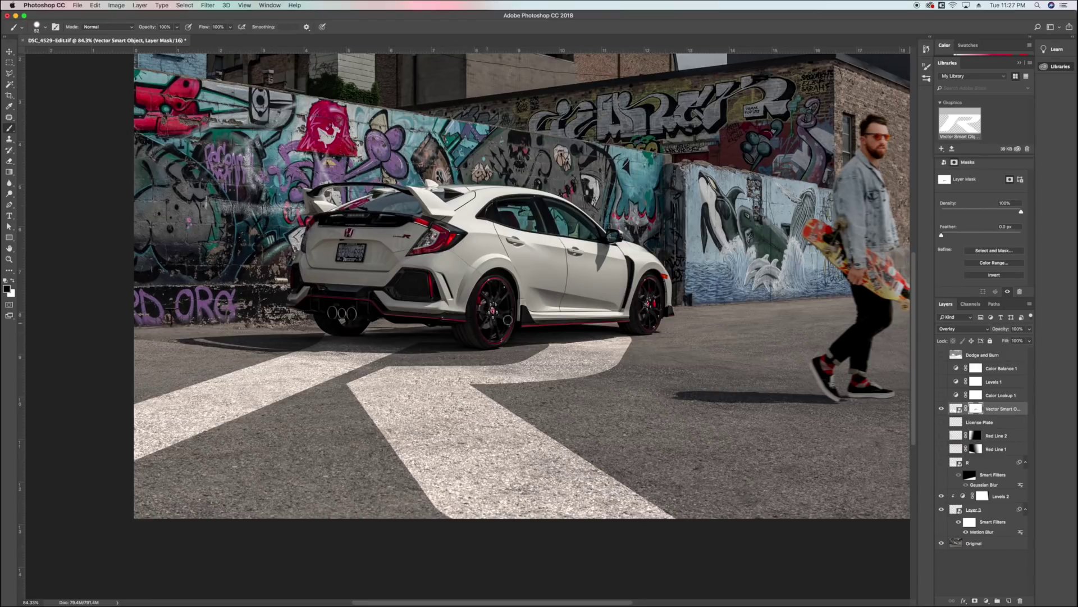
{"action": "scroll", "coordinate": [505, 304], "scroll_direction": "up", "scroll_amount": 3}
{"action": "scroll", "coordinate": [505, 303], "scroll_direction": "right", "scroll_amount": 2}
Step: Move the new logo layer below Red Line 1, and hide it in favour of the prepared R layer
{"action": "left_click_drag", "start_coordinate": [970, 475], "coordinate": [946, 458]}
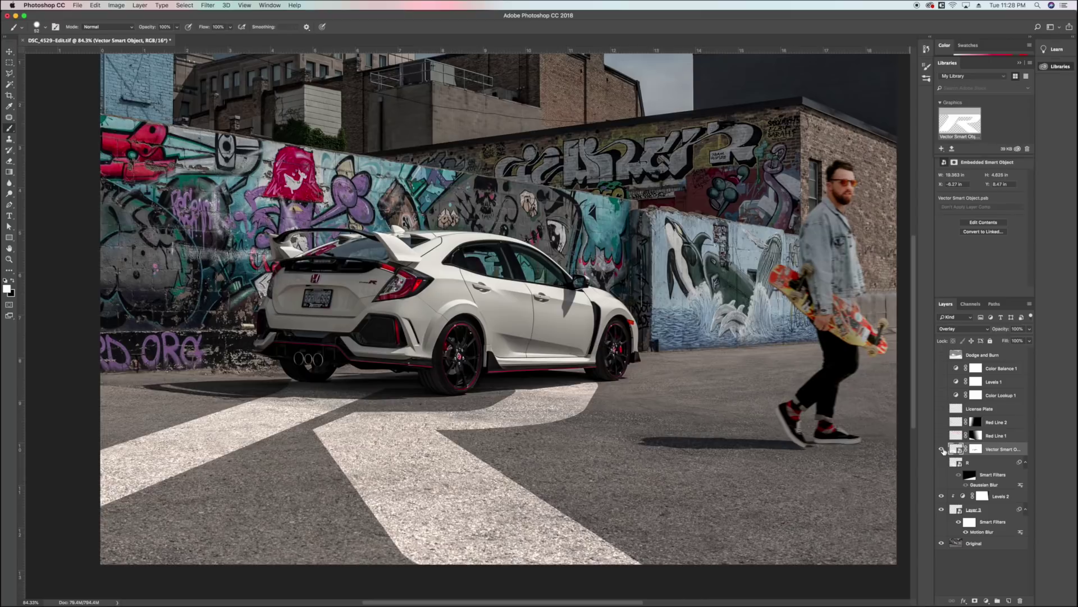
{"action": "left_click", "coordinate": [942, 462]}
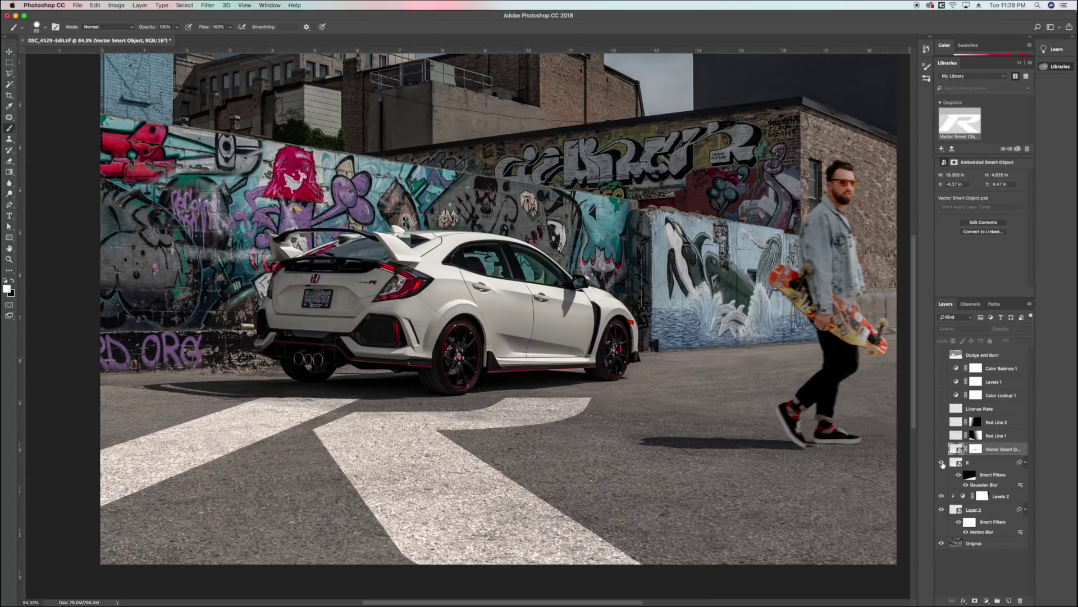
{"action": "left_click", "coordinate": [941, 462]}
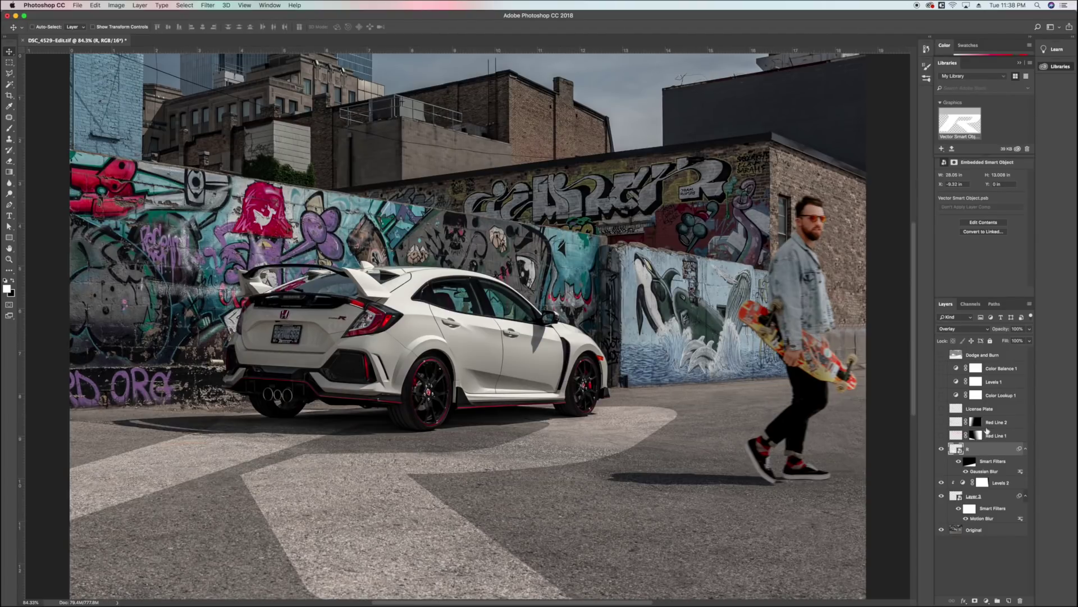
Step: Merge the Levels 2, Layer 3 and Original layers into a single layer
{"action": "left_click", "coordinate": [999, 498]}
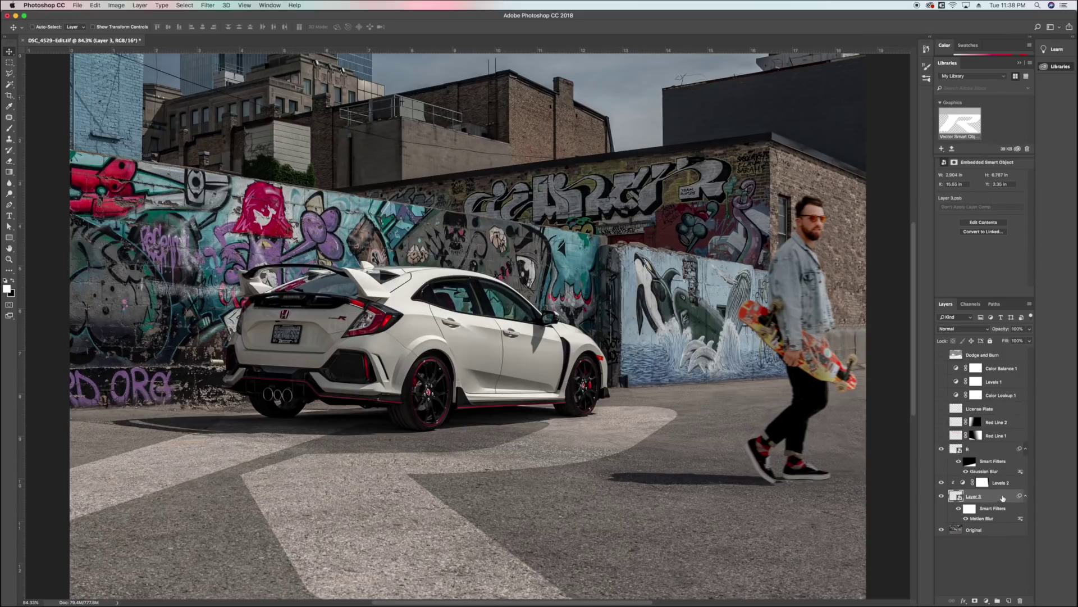
{"action": "left_click", "coordinate": [1002, 485]}
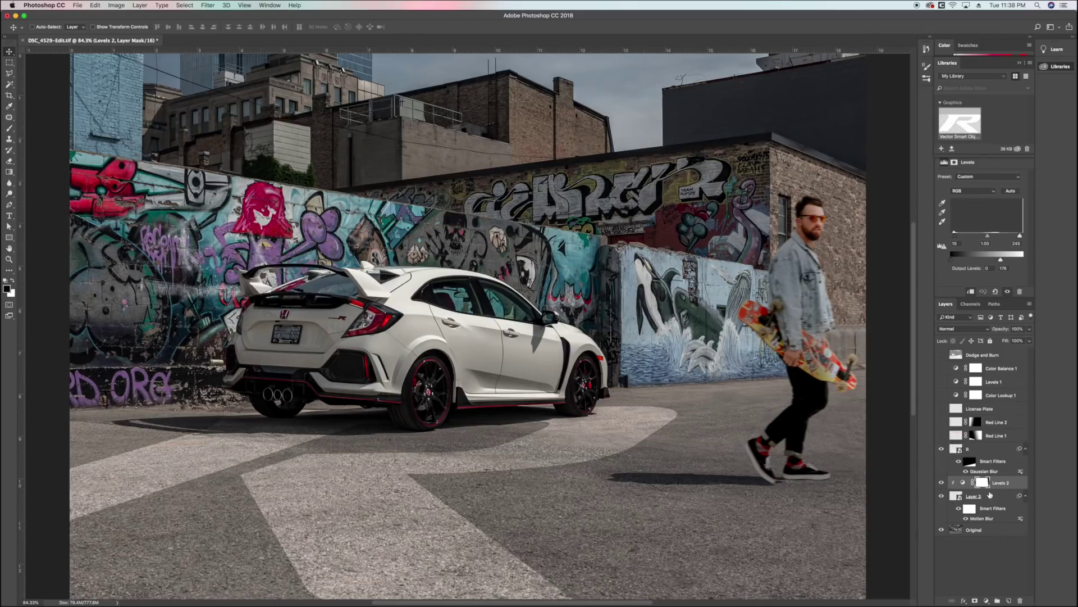
{"action": "left_click", "coordinate": [990, 532]}
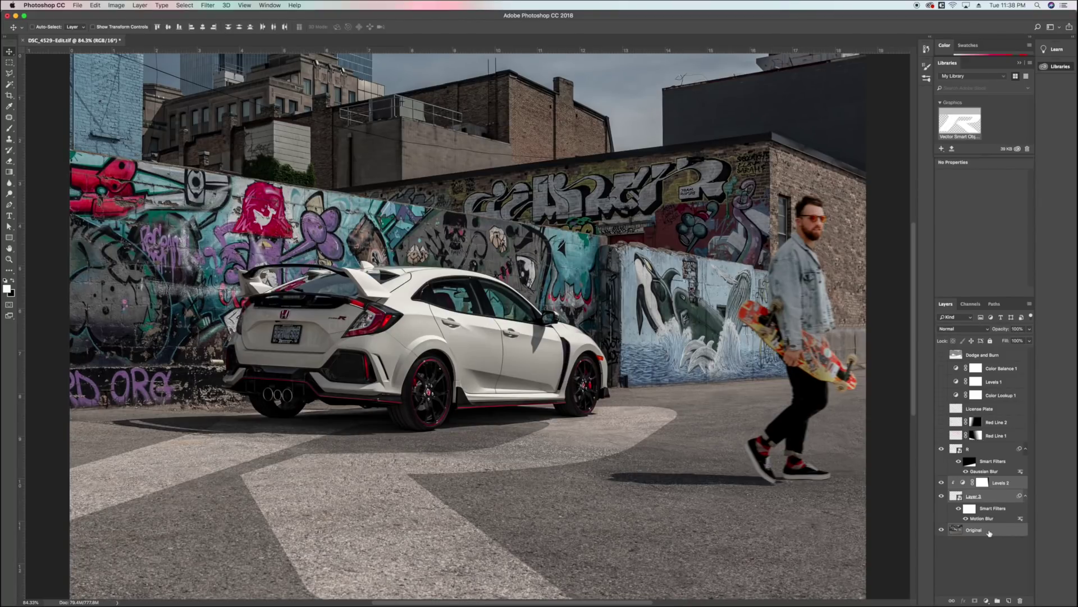
{"action": "right_click", "coordinate": [989, 533]}
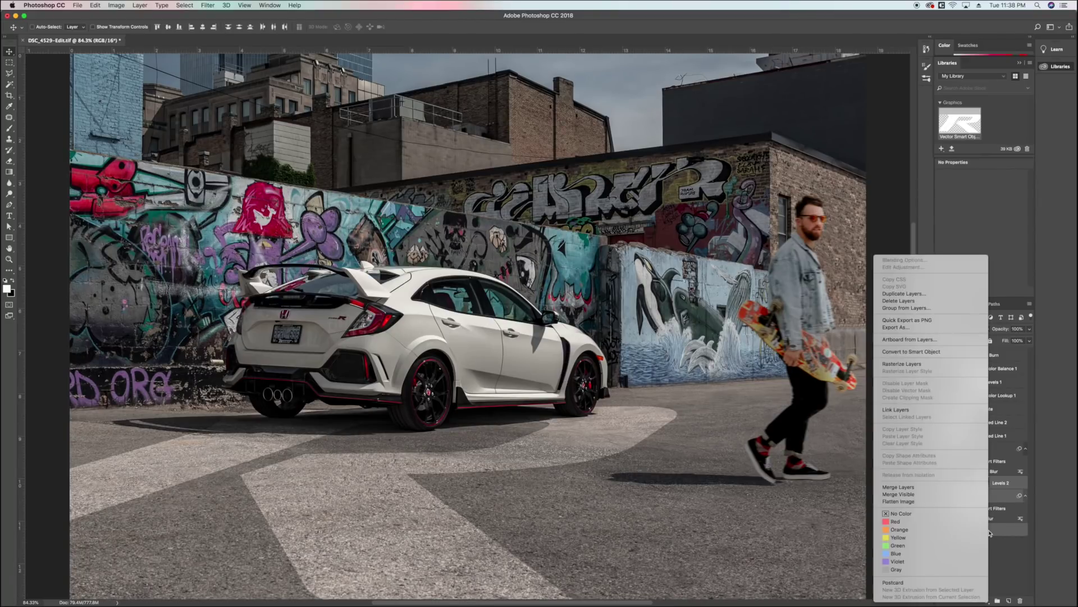
{"action": "left_click", "coordinate": [927, 487]}
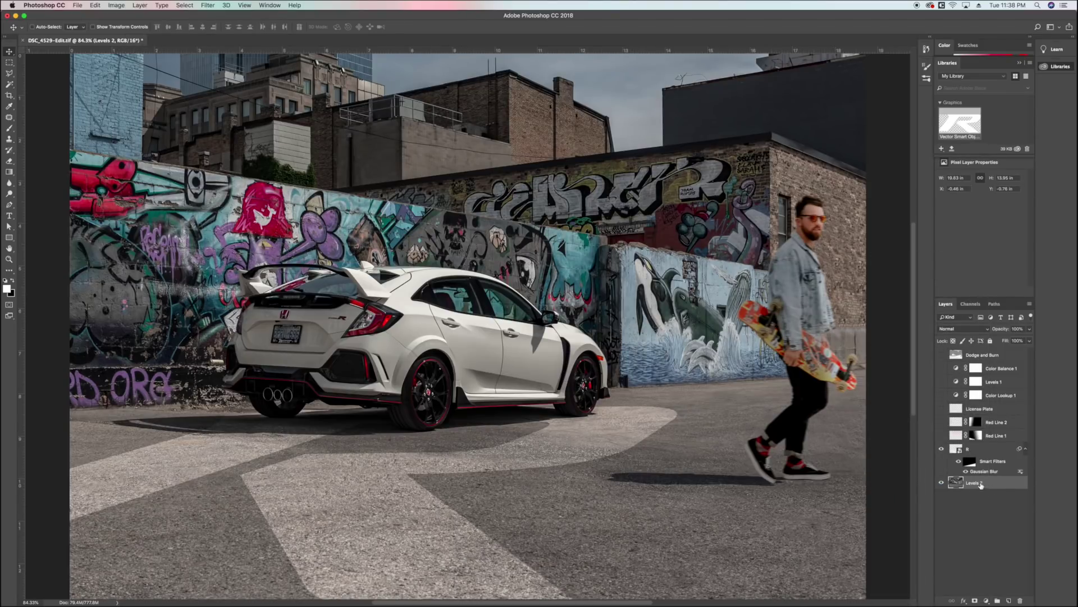
Step: Duplicate the merged Levels 2 layer and turn off the copy's R channel in its advanced blending options
{"action": "left_click_drag", "start_coordinate": [958, 483], "coordinate": [1010, 599]}
{"action": "left_click", "coordinate": [977, 498]}
{"action": "left_click", "coordinate": [974, 484]}
{"action": "double_click", "coordinate": [1011, 483]}
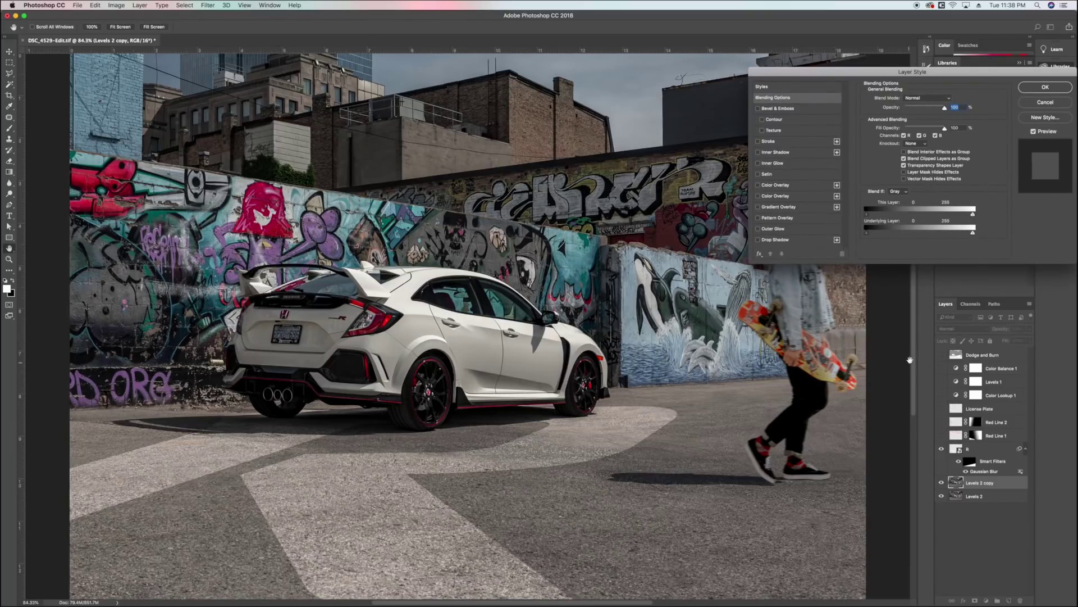
{"action": "left_click", "coordinate": [904, 136]}
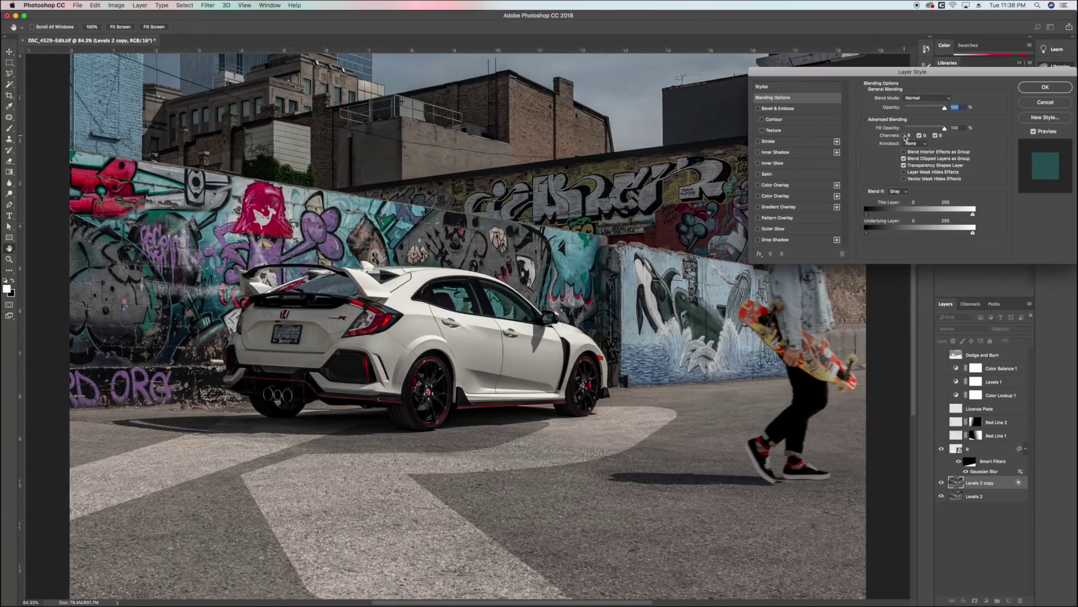
{"action": "left_click", "coordinate": [1039, 88]}
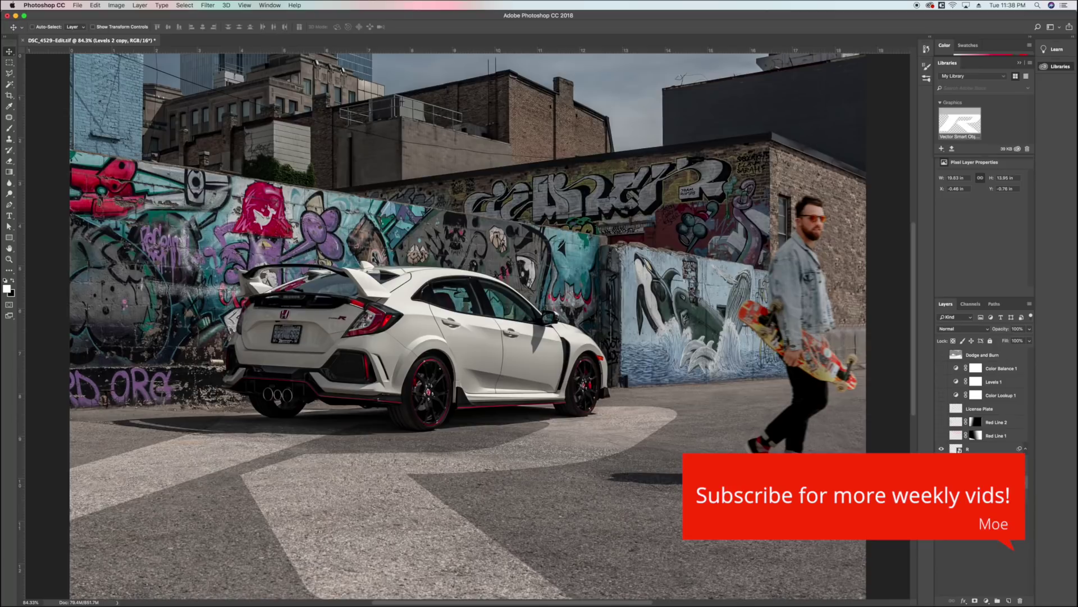
Step: Nudge the Levels 2 copy layer left to create a red and cyan split, trying and reverting a small downward offset
{"action": "key", "text": "Left"}
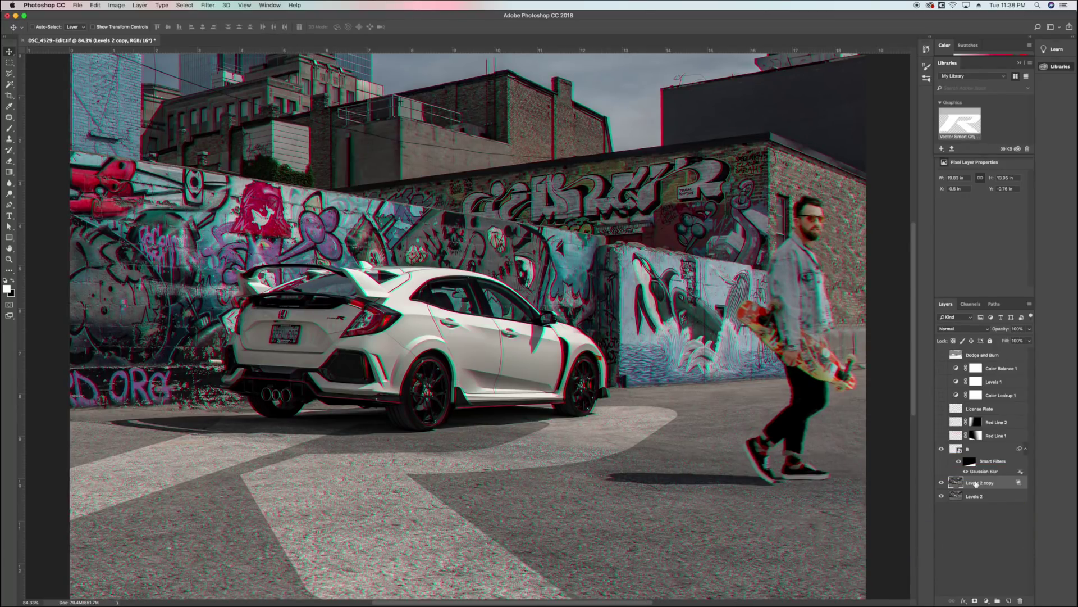
{"action": "key", "text": "Left"}
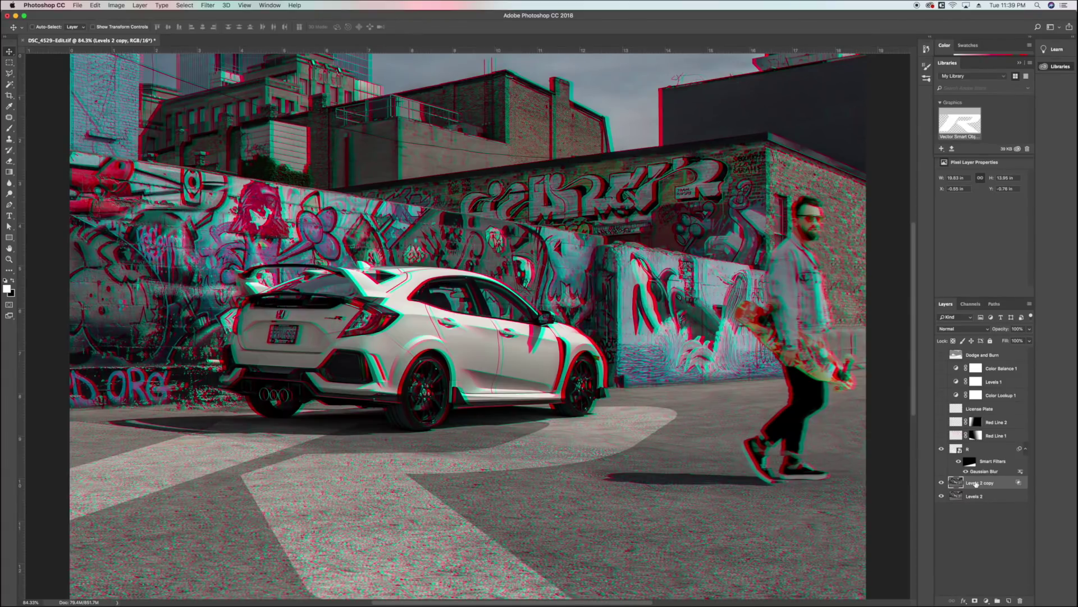
{"action": "key", "text": "Down"}
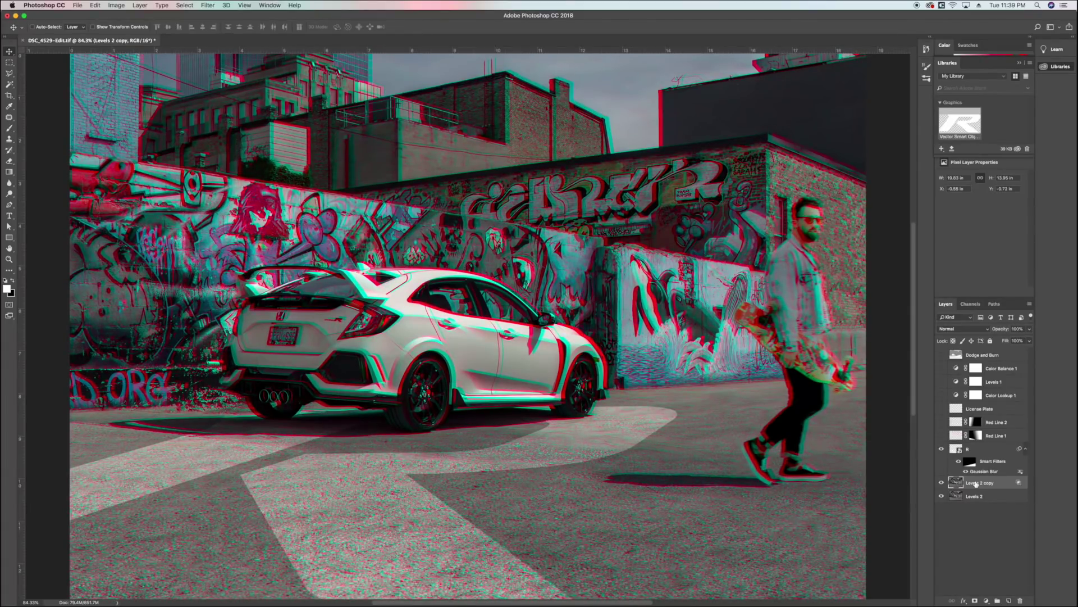
{"action": "key", "text": "Up"}
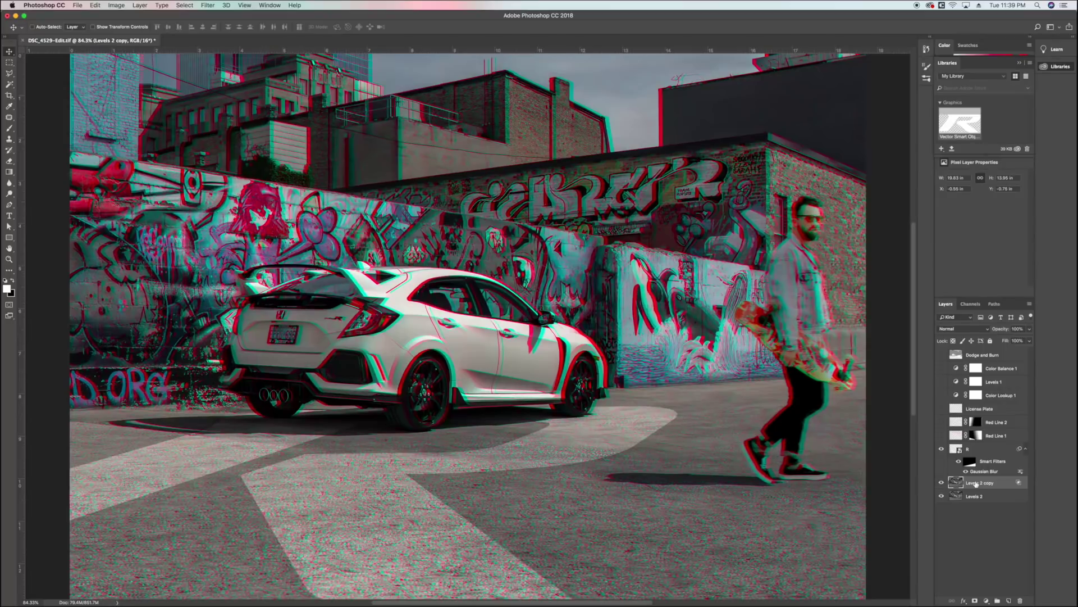
Step: Add a layer mask to the Levels 2 copy layer and paint black over the car body to remove the colour split
{"action": "key", "text": "Left"}
{"action": "left_click", "coordinate": [975, 601]}
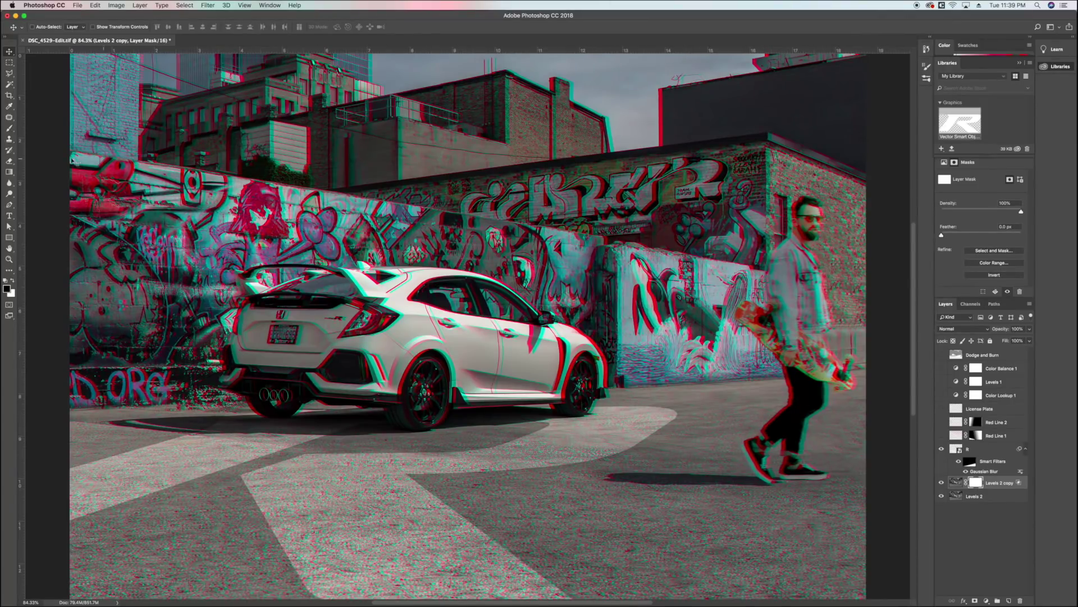
{"action": "left_click", "coordinate": [9, 128]}
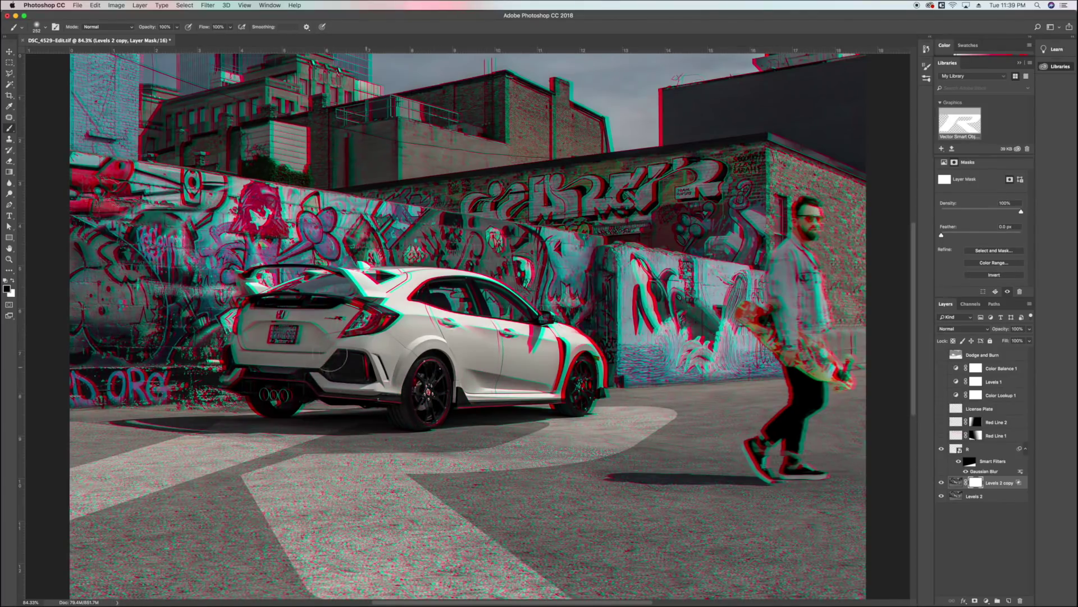
{"action": "mouse_move", "coordinate": [393, 306]}
{"action": "left_mouse_down"}
{"action": "mouse_move", "coordinate": [497, 311]}
{"action": "mouse_move", "coordinate": [579, 401]}
{"action": "mouse_move", "coordinate": [587, 376]}
{"action": "left_mouse_up"}
{"action": "mouse_move", "coordinate": [323, 384]}
{"action": "left_mouse_down"}
{"action": "mouse_move", "coordinate": [268, 387]}
{"action": "mouse_move", "coordinate": [292, 399]}
{"action": "mouse_move", "coordinate": [257, 377]}
{"action": "left_mouse_up"}
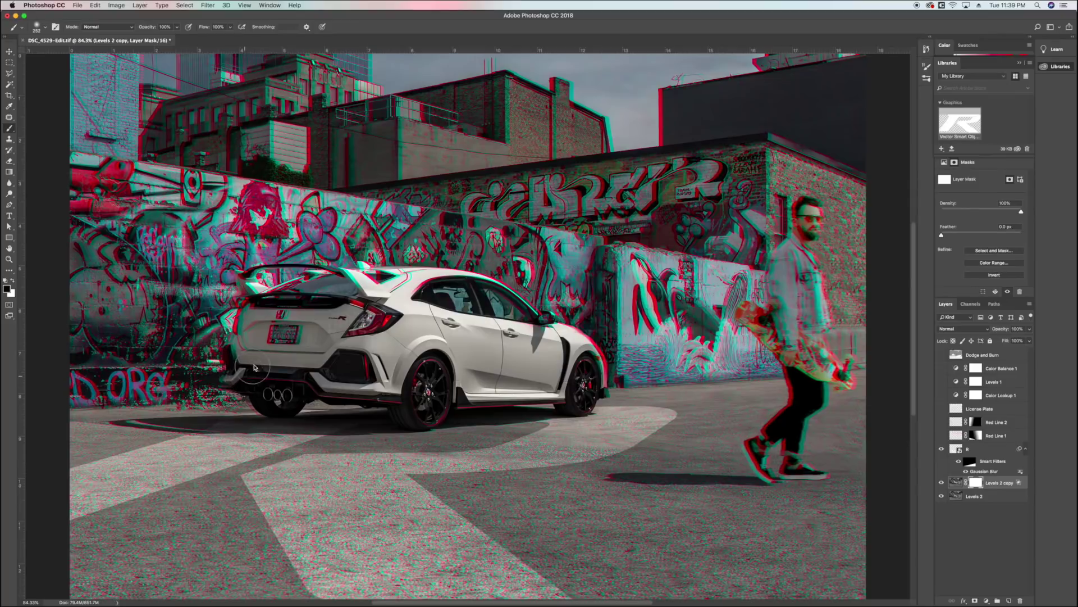
Step: Paint the colour split off the car's rear bumper, roofline and edges on the mask with a smaller brush
{"action": "right_click", "coordinate": [247, 371]}
{"action": "left_click", "coordinate": [324, 245]}
{"action": "left_click", "coordinate": [236, 373]}
{"action": "mouse_move", "coordinate": [247, 310]}
{"action": "left_mouse_down"}
{"action": "mouse_move", "coordinate": [272, 296]}
{"action": "mouse_move", "coordinate": [268, 335]}
{"action": "mouse_move", "coordinate": [288, 339]}
{"action": "mouse_move", "coordinate": [293, 295]}
{"action": "mouse_move", "coordinate": [315, 278]}
{"action": "mouse_move", "coordinate": [348, 275]}
{"action": "mouse_move", "coordinate": [504, 287]}
{"action": "mouse_move", "coordinate": [518, 314]}
{"action": "mouse_move", "coordinate": [529, 308]}
{"action": "mouse_move", "coordinate": [466, 275]}
{"action": "mouse_move", "coordinate": [554, 321]}
{"action": "left_mouse_up"}
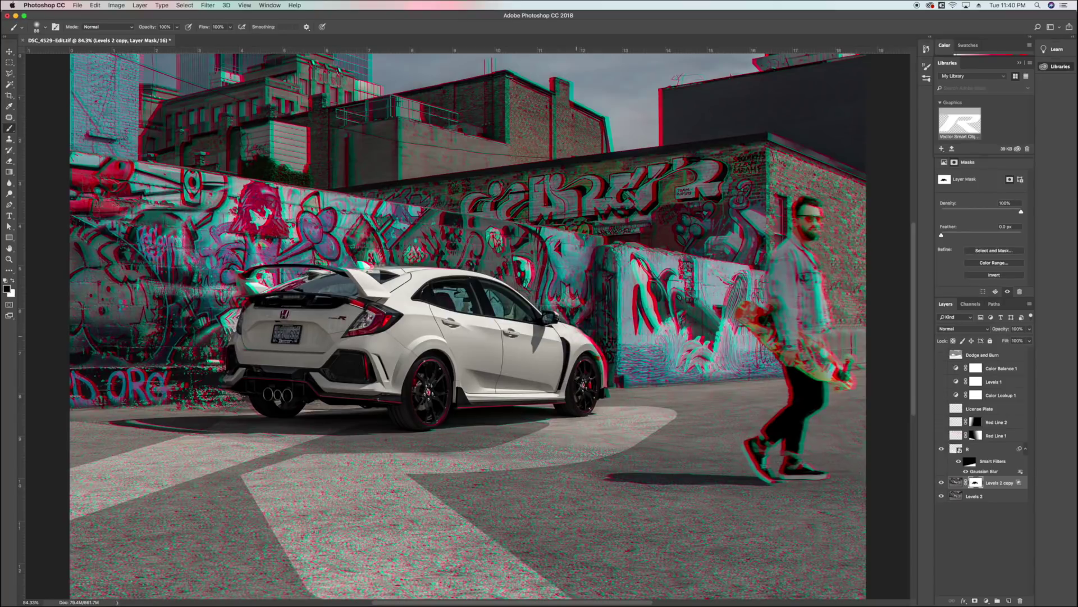
{"action": "mouse_move", "coordinate": [587, 353]}
{"action": "left_mouse_down"}
{"action": "mouse_move", "coordinate": [597, 345]}
{"action": "mouse_move", "coordinate": [599, 399]}
{"action": "mouse_move", "coordinate": [595, 358]}
{"action": "mouse_move", "coordinate": [571, 391]}
{"action": "mouse_move", "coordinate": [401, 416]}
{"action": "mouse_move", "coordinate": [433, 365]}
{"action": "mouse_move", "coordinate": [280, 372]}
{"action": "mouse_move", "coordinate": [236, 369]}
{"action": "mouse_move", "coordinate": [233, 356]}
{"action": "mouse_move", "coordinate": [233, 383]}
{"action": "mouse_move", "coordinate": [313, 396]}
{"action": "mouse_move", "coordinate": [280, 418]}
{"action": "left_mouse_up"}
Step: Enlarge the brush and mask the colour split off the pavement and the ground R logo
{"action": "right_click", "coordinate": [280, 418]}
{"action": "left_click_drag", "start_coordinate": [364, 245], "coordinate": [382, 245]}
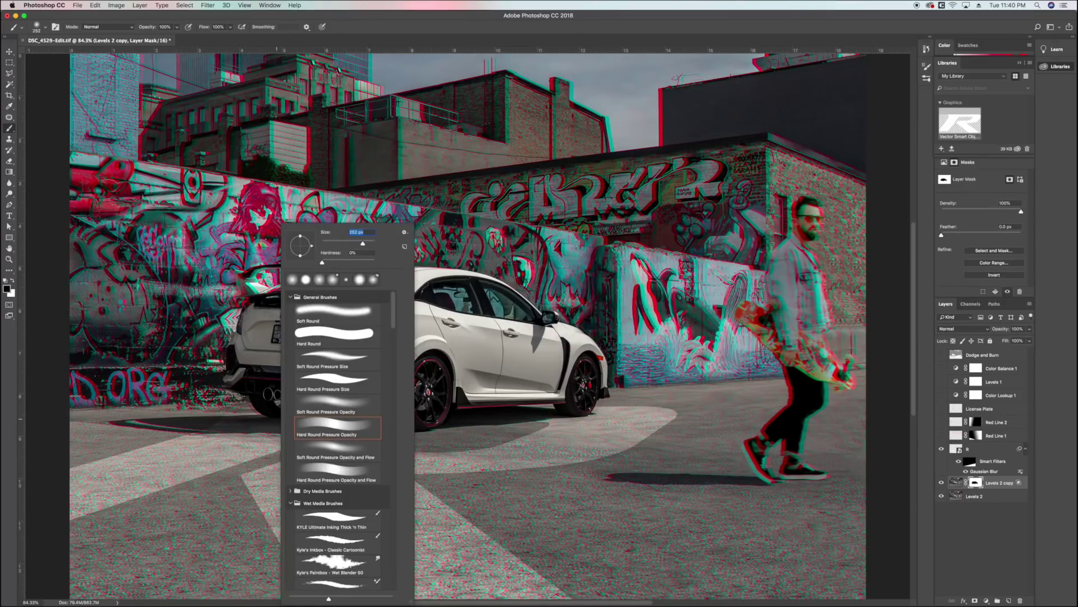
{"action": "key", "text": "Return"}
{"action": "mouse_move", "coordinate": [241, 453]}
{"action": "left_mouse_down"}
{"action": "mouse_move", "coordinate": [169, 443]}
{"action": "mouse_move", "coordinate": [129, 467]}
{"action": "mouse_move", "coordinate": [98, 581]}
{"action": "left_mouse_up"}
{"action": "mouse_move", "coordinate": [315, 578]}
{"action": "left_mouse_down"}
{"action": "mouse_move", "coordinate": [601, 584]}
{"action": "mouse_move", "coordinate": [421, 506]}
{"action": "mouse_move", "coordinate": [495, 467]}
{"action": "mouse_move", "coordinate": [595, 455]}
{"action": "left_mouse_up"}
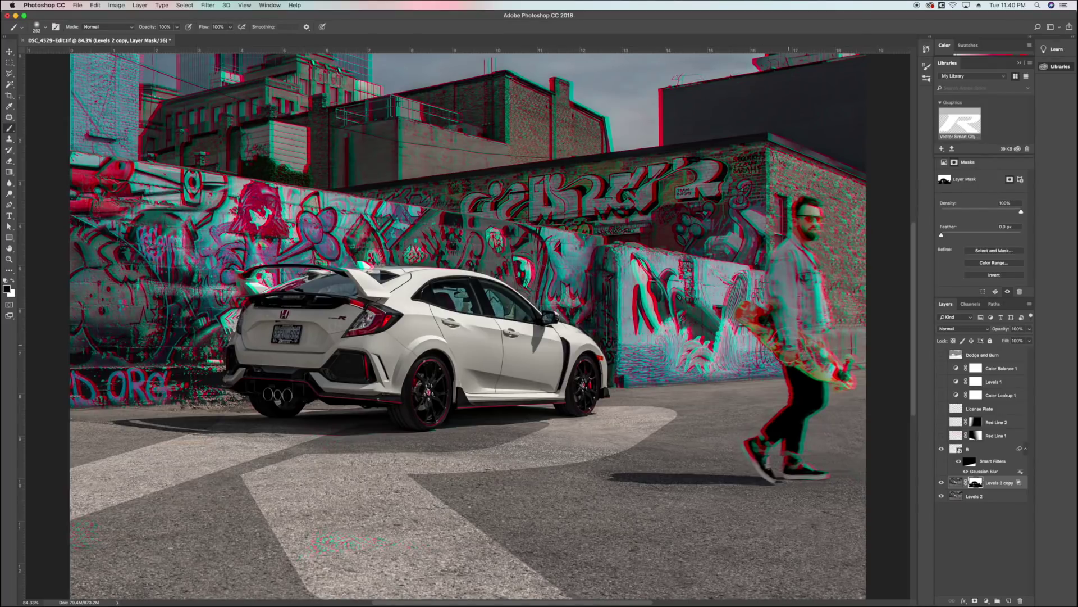
Step: Refine the mask around the skateboarder's face, undoing unwanted brush strokes
{"action": "key", "text": "super+z"}
{"action": "key", "text": "super+z"}
{"action": "key", "text": "super+z"}
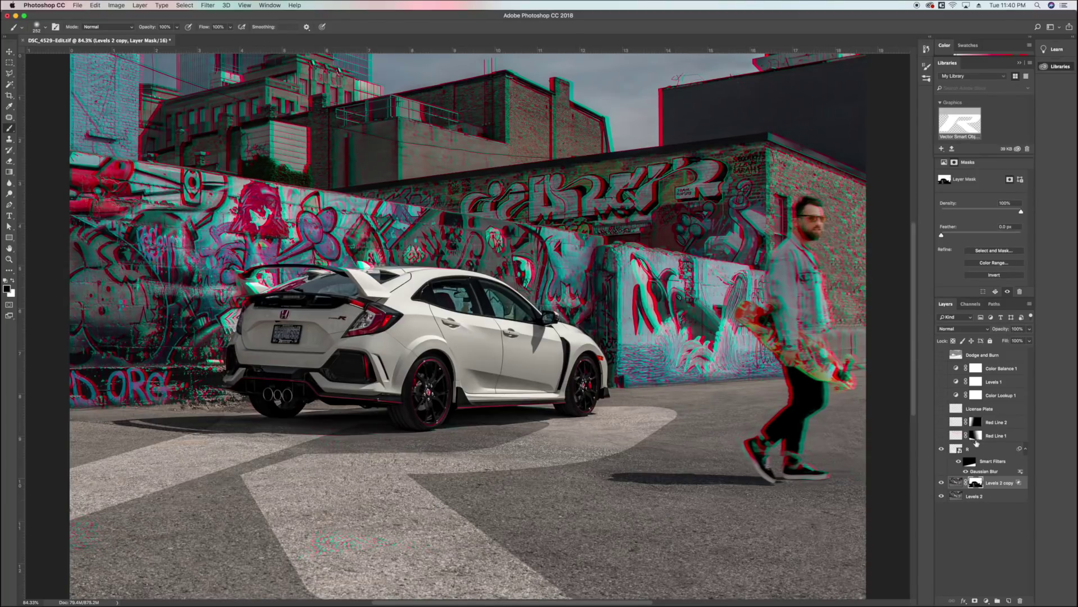
{"action": "key", "text": "super+z"}
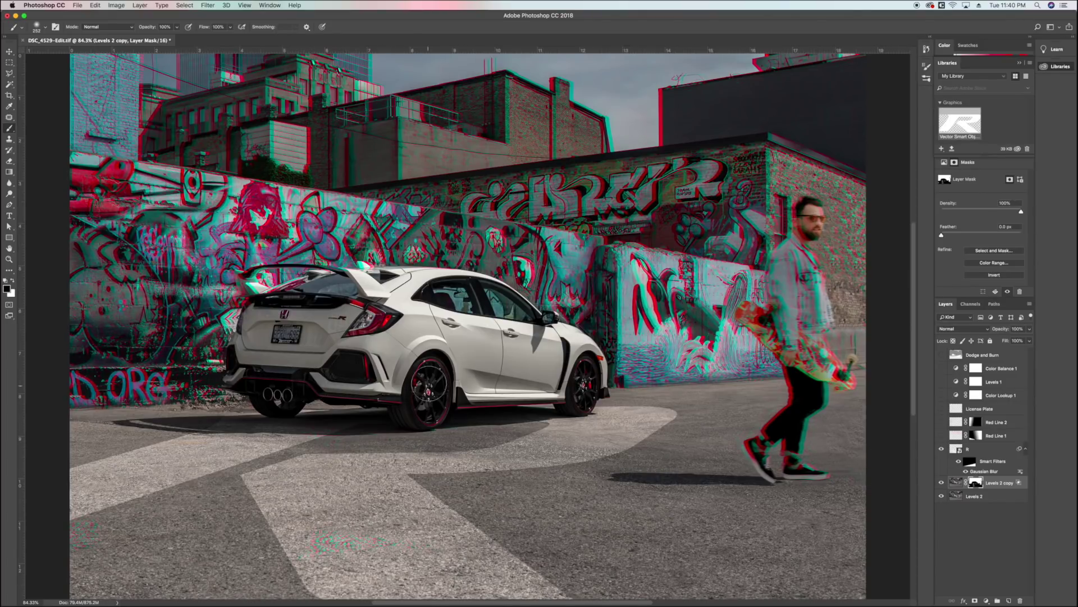
Step: Paint white on the mask with a small brush to restore the colour split inside the car's side windows
{"action": "left_click", "coordinate": [13, 279]}
{"action": "right_click", "coordinate": [484, 224]}
{"action": "left_click", "coordinate": [548, 245]}
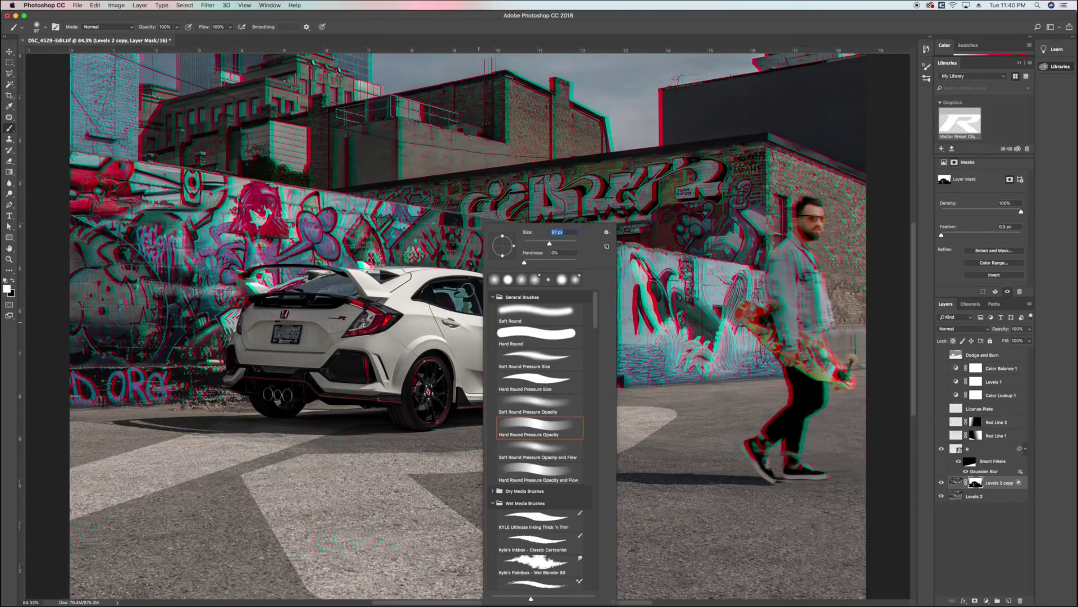
{"action": "left_click", "coordinate": [451, 297]}
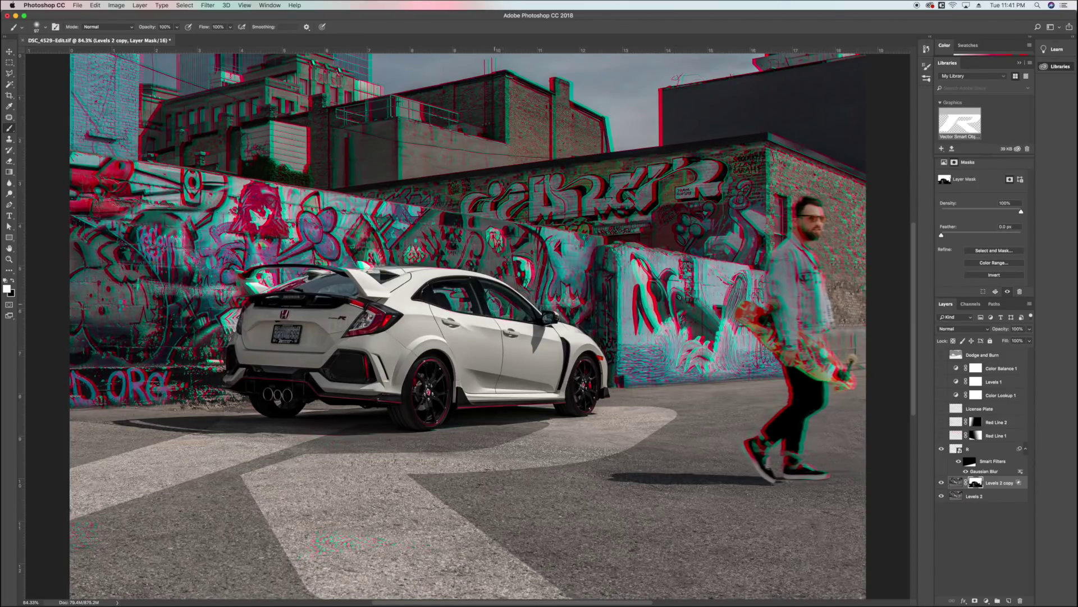
{"action": "scroll", "coordinate": [491, 296], "scroll_direction": "up", "scroll_amount": 2}
{"action": "right_click", "coordinate": [490, 292]}
{"action": "left_click_drag", "start_coordinate": [559, 234], "coordinate": [553, 235]}
{"action": "left_click", "coordinate": [430, 248]}
{"action": "mouse_move", "coordinate": [421, 248]}
{"action": "left_mouse_down"}
{"action": "mouse_move", "coordinate": [407, 247]}
{"action": "mouse_move", "coordinate": [458, 251]}
{"action": "mouse_move", "coordinate": [465, 276]}
{"action": "mouse_move", "coordinate": [427, 270]}
{"action": "left_mouse_up"}
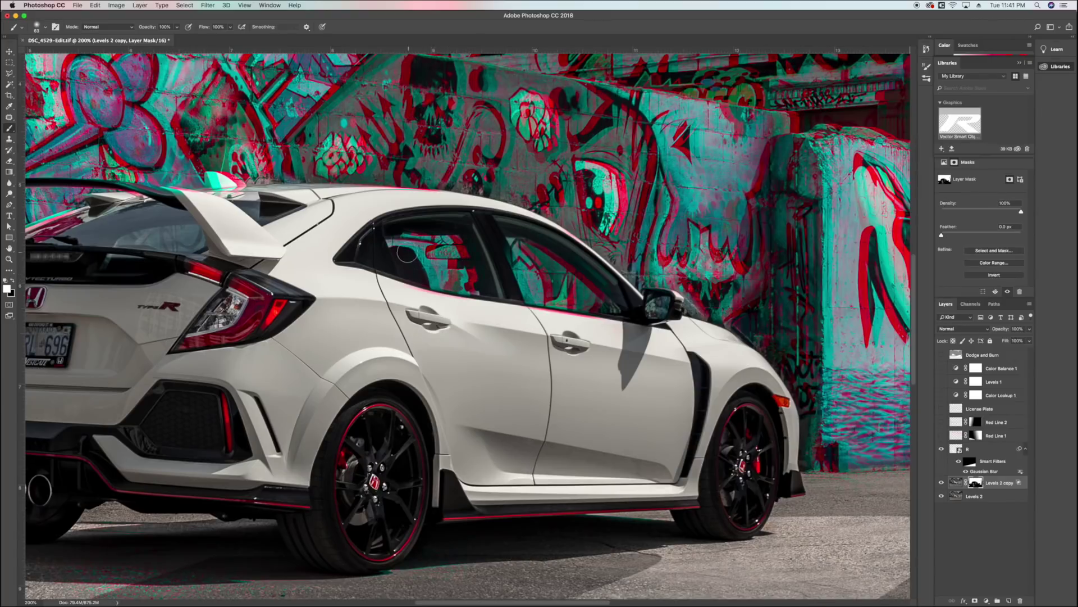
Step: Paint black on the mask to clear the colour split from the side window frames and the pillar between them
{"action": "left_click", "coordinate": [13, 280]}
{"action": "left_click_drag", "start_coordinate": [553, 317], "coordinate": [596, 327]}
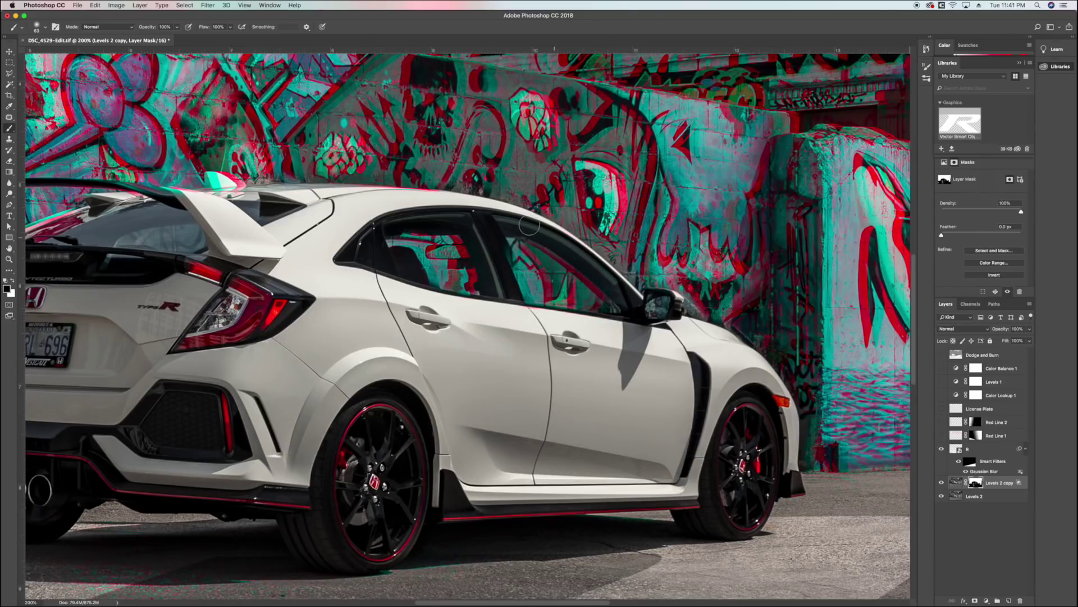
{"action": "left_click_drag", "start_coordinate": [492, 243], "coordinate": [520, 298]}
{"action": "scroll", "coordinate": [561, 241], "scroll_direction": "down", "scroll_amount": 4}
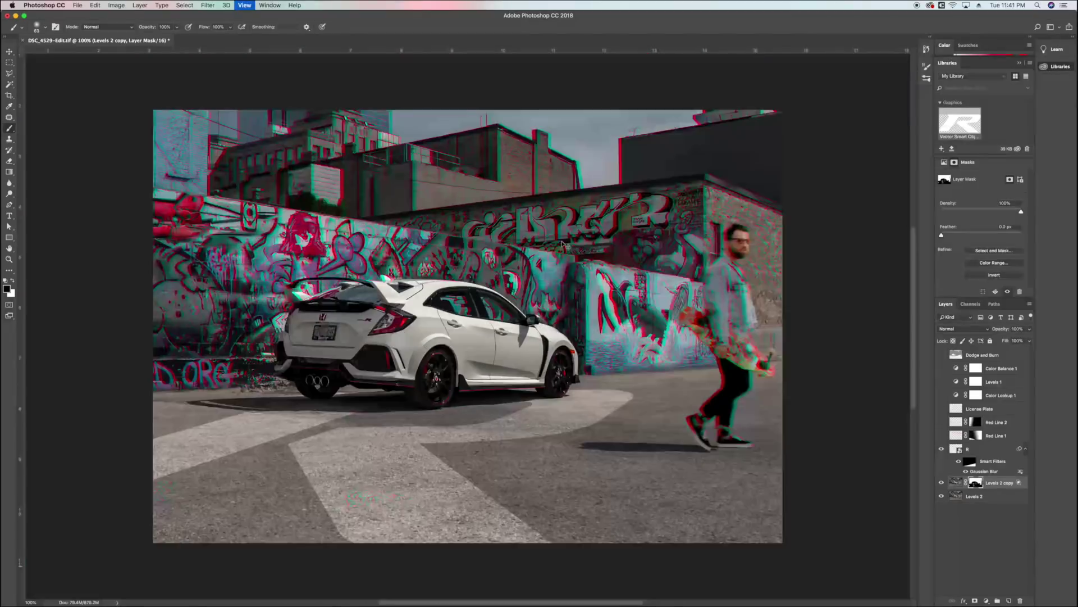
{"action": "scroll", "coordinate": [563, 243], "scroll_direction": "up", "scroll_amount": 1}
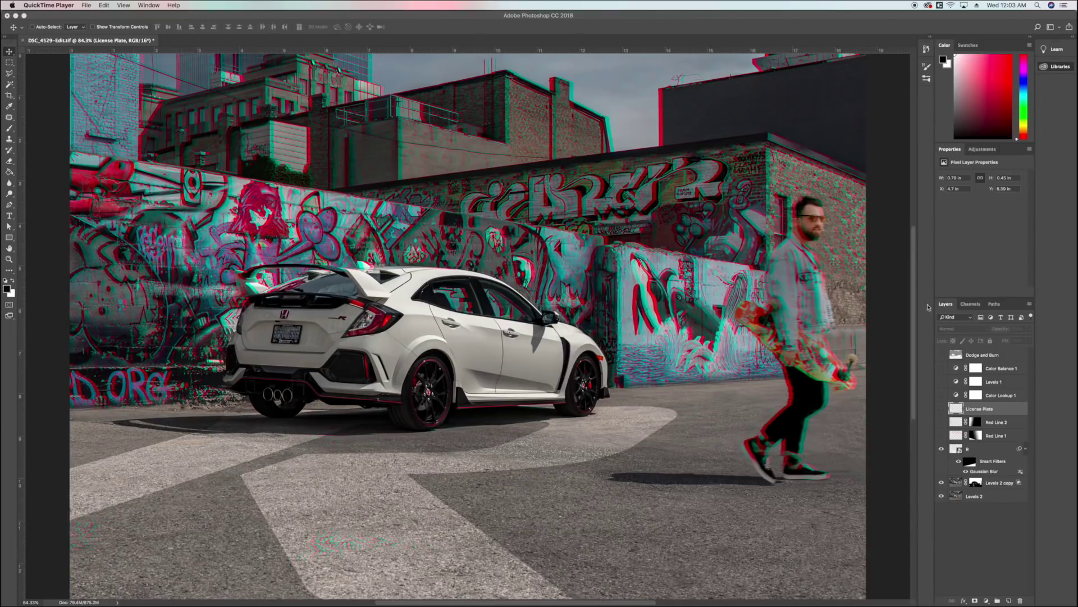
Step: Make the Red Line 1, Red Line 2 and License Plate layers visible
{"action": "left_click", "coordinate": [942, 437]}
{"action": "left_click", "coordinate": [941, 423]}
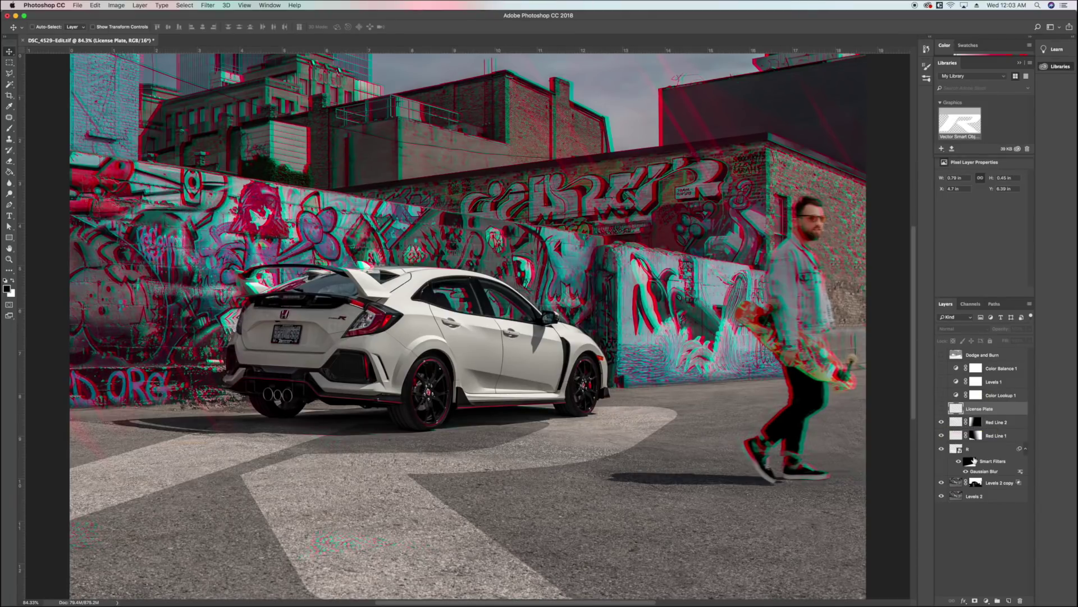
{"action": "left_click", "coordinate": [958, 428]}
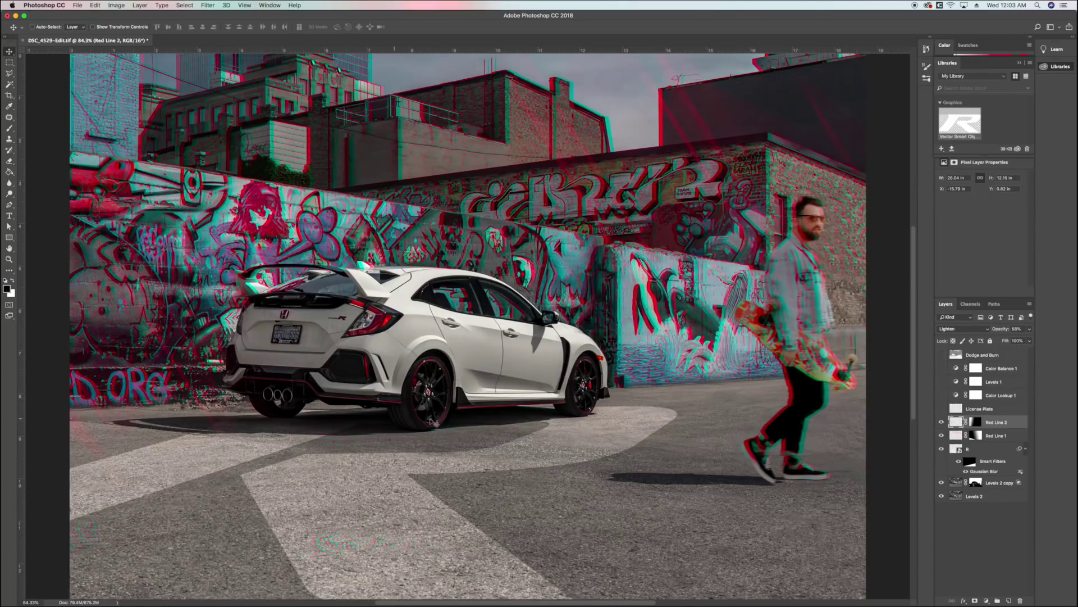
{"action": "left_click", "coordinate": [941, 410]}
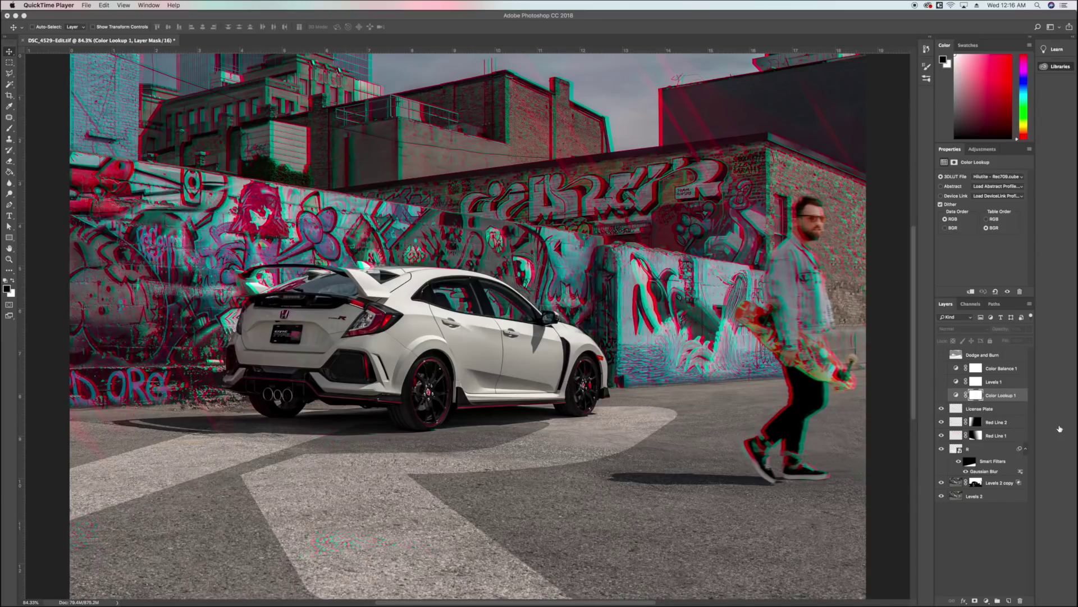
Step: Turn on the Color Lookup 1, Levels 1, Color Balance 1 and Dodge and Burn layers
{"action": "left_click", "coordinate": [943, 396]}
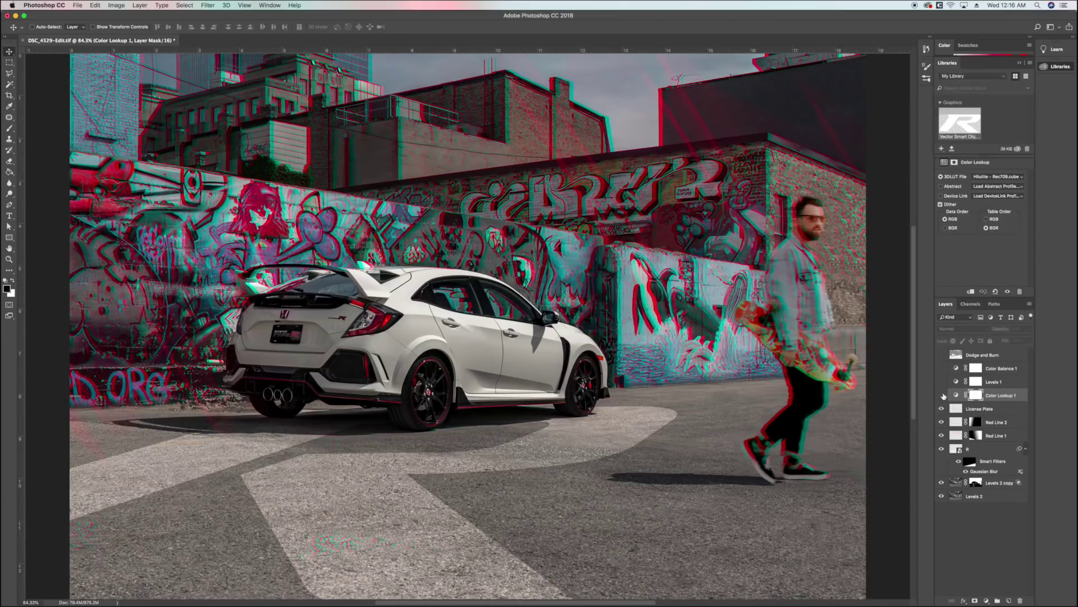
{"action": "scroll", "coordinate": [500, 298], "scroll_direction": "down", "scroll_amount": 2}
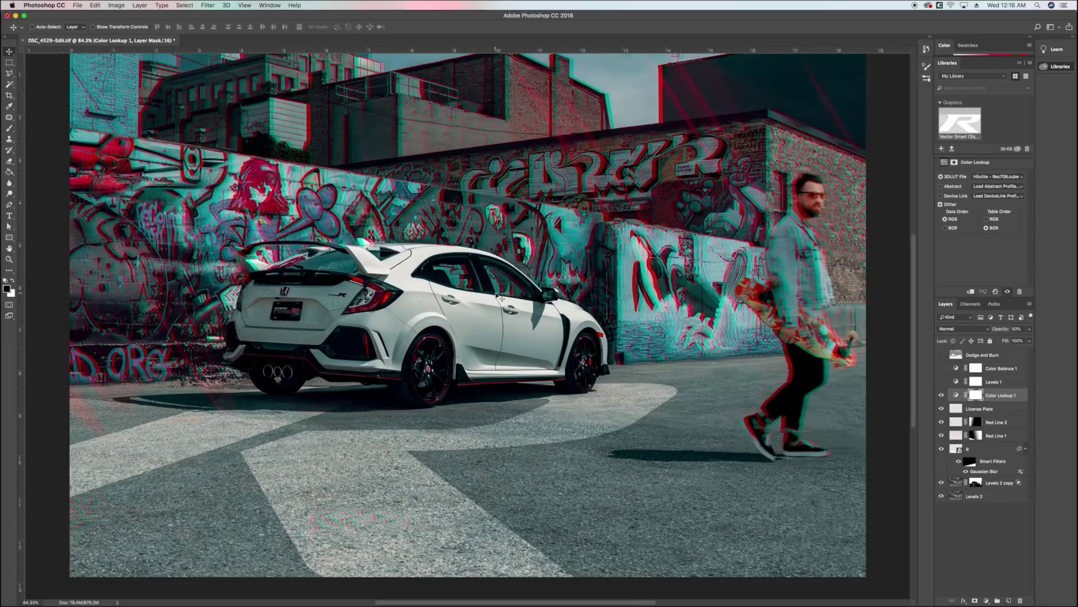
{"action": "scroll", "coordinate": [499, 298], "scroll_direction": "up", "scroll_amount": 2}
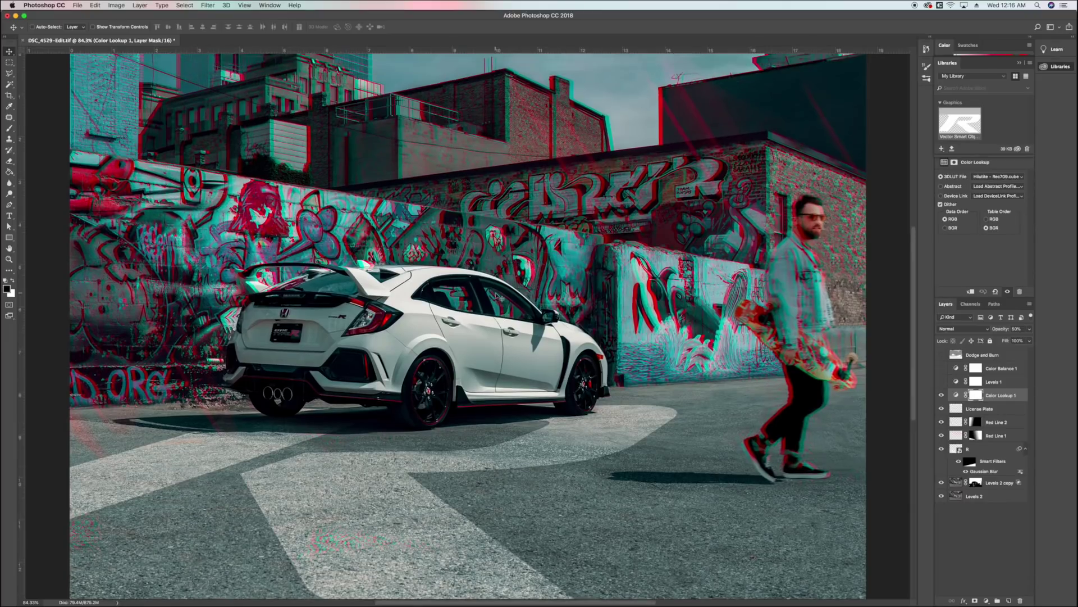
{"action": "left_click", "coordinate": [941, 383]}
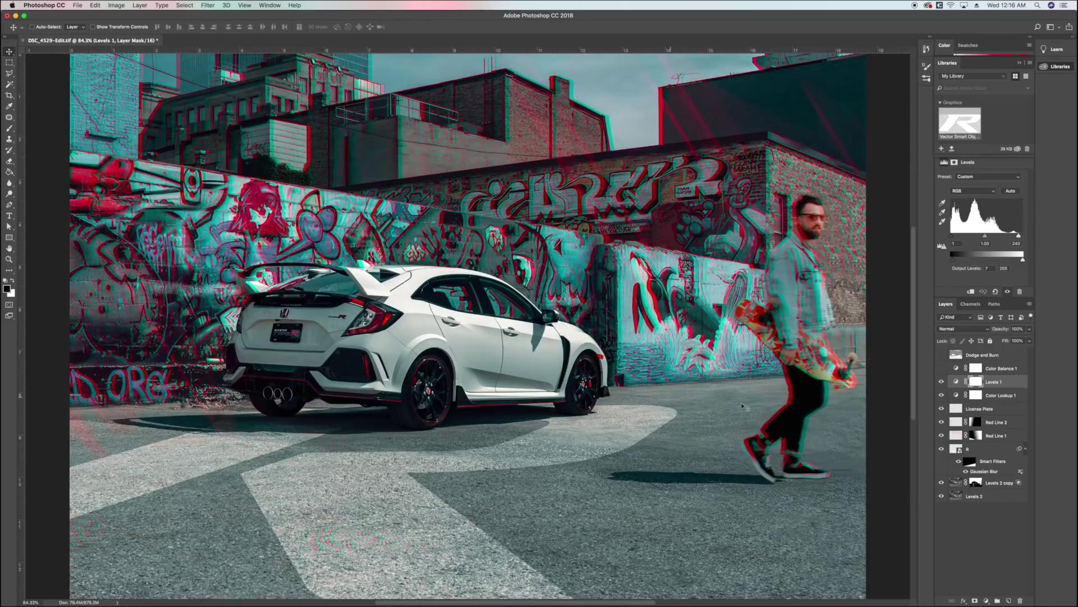
{"action": "left_click", "coordinate": [942, 369]}
{"action": "left_click", "coordinate": [941, 356]}
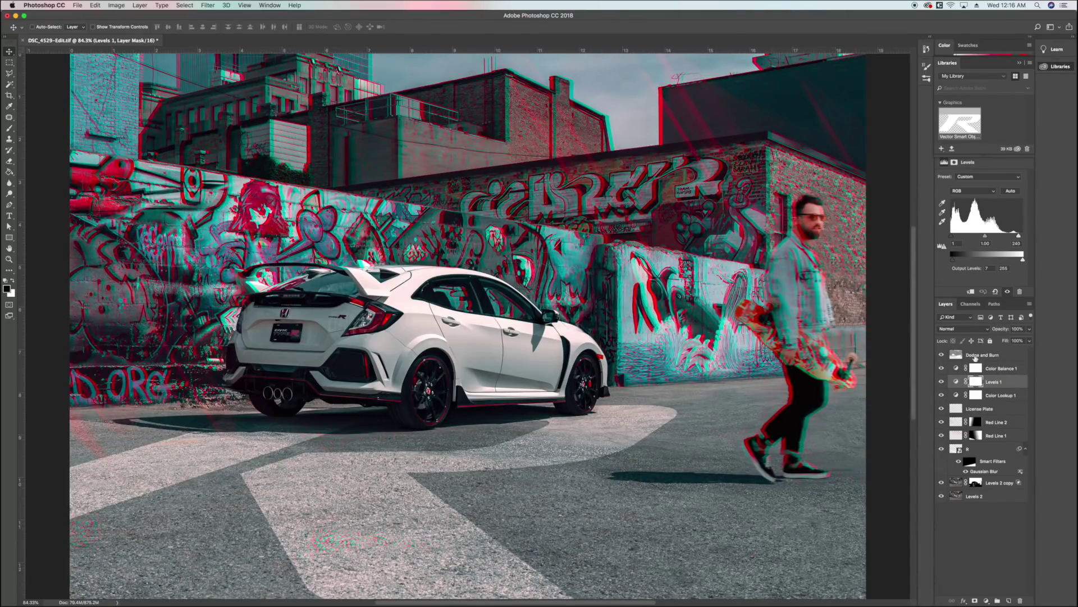